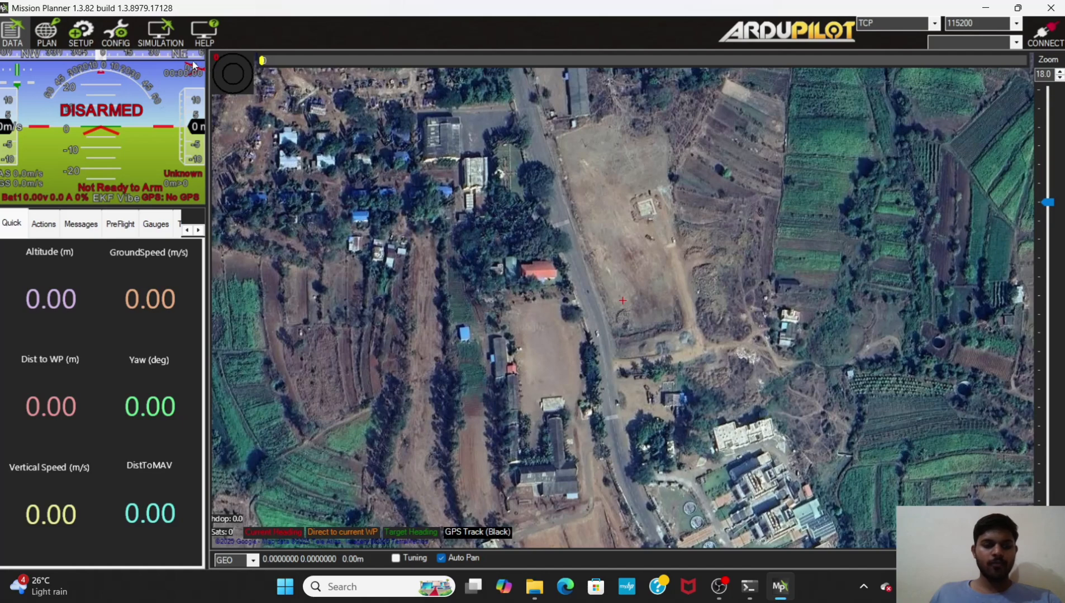
Step: Launch a multirotor simulation using the Stable firmware version
left_click(159, 25)
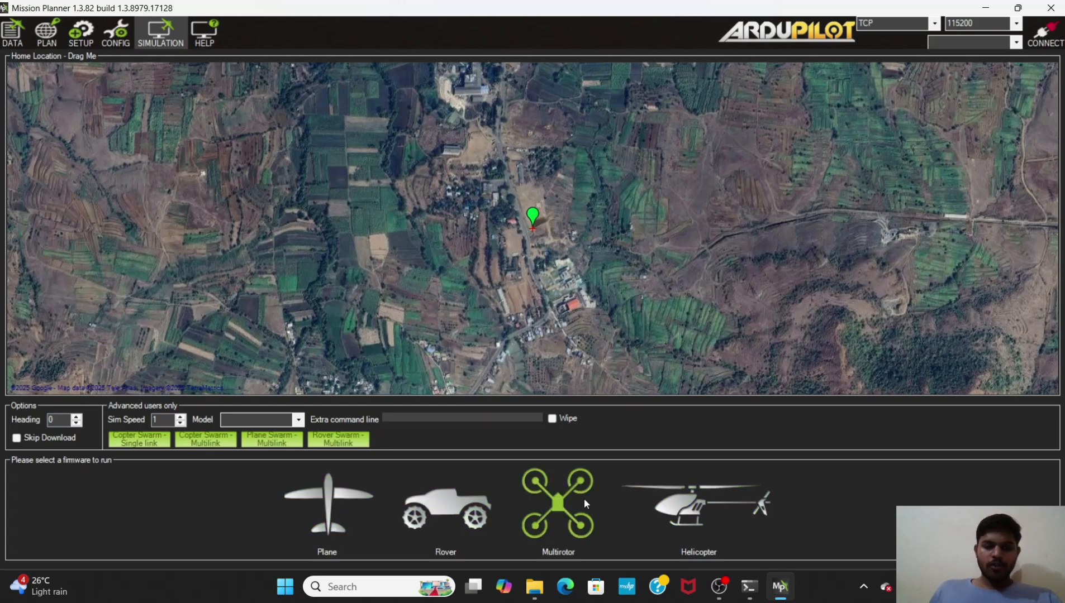
left_click(545, 495)
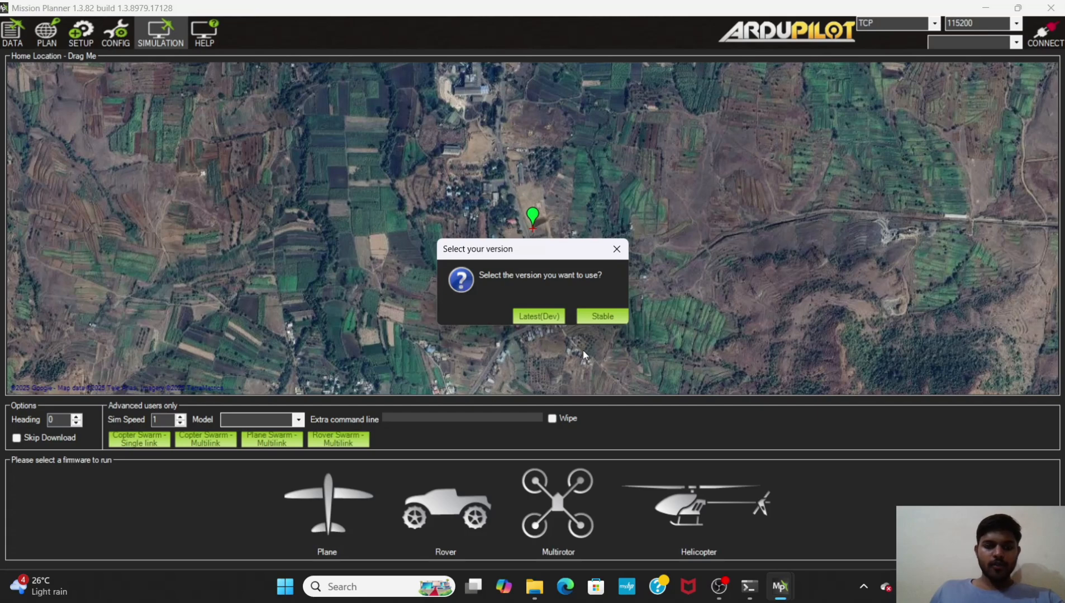
left_click(598, 317)
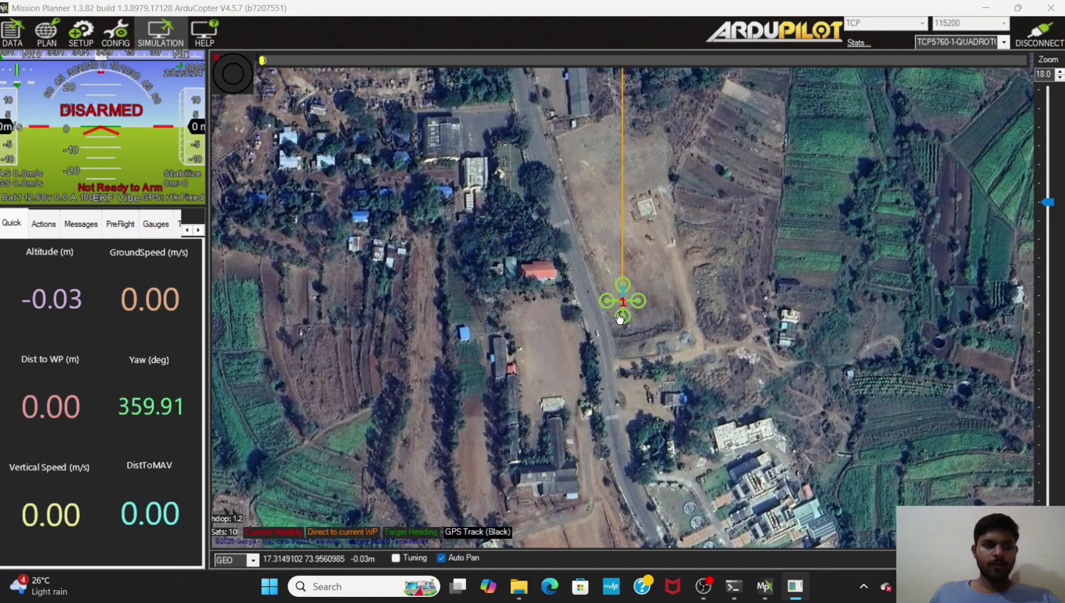
Step: Open the flight planner, zoom in, and place three waypoints in the field north of the home location
left_click(47, 35)
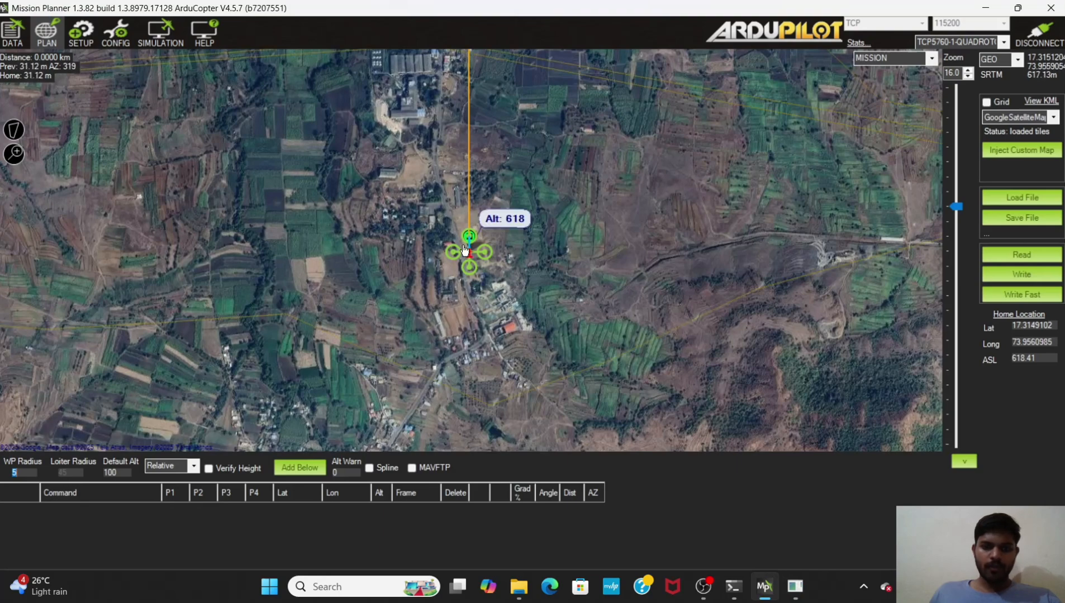
scroll(468, 252, "up", 2)
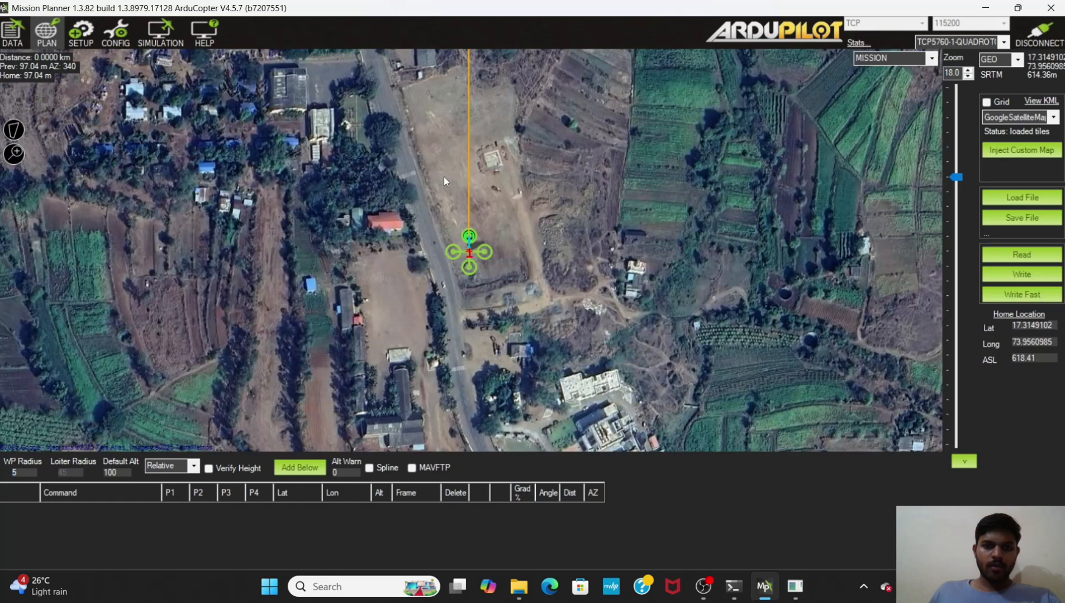
left_click(443, 176)
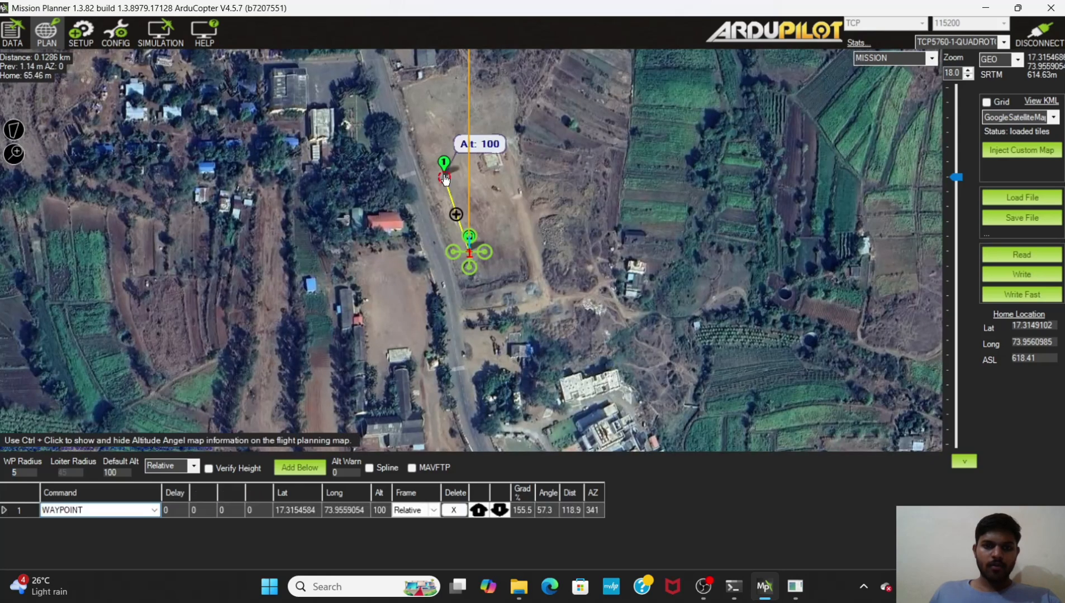
left_click_drag(443, 177, 436, 154)
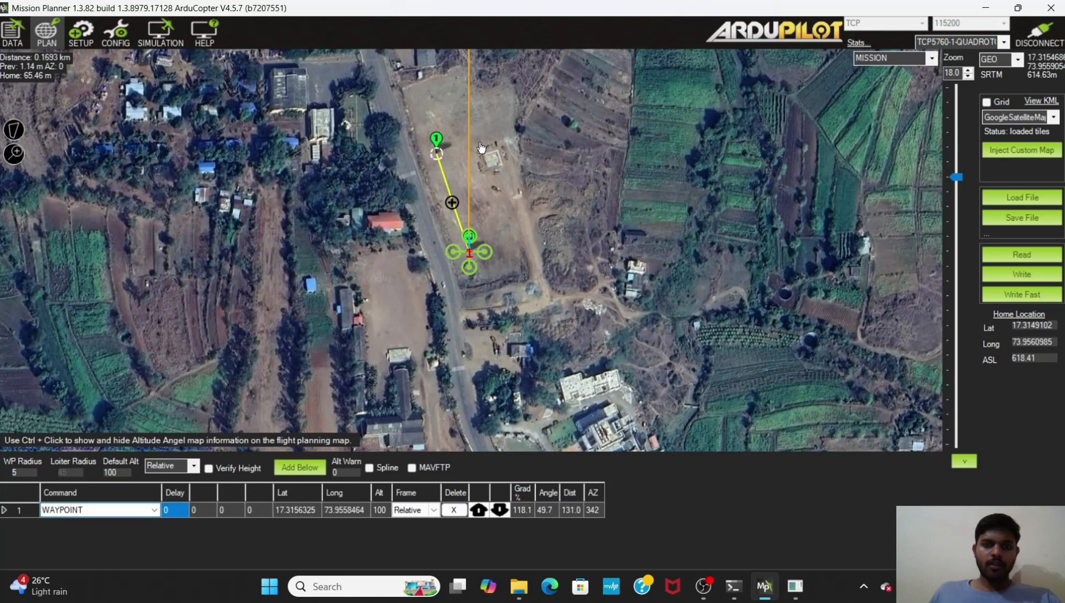
left_click(492, 86)
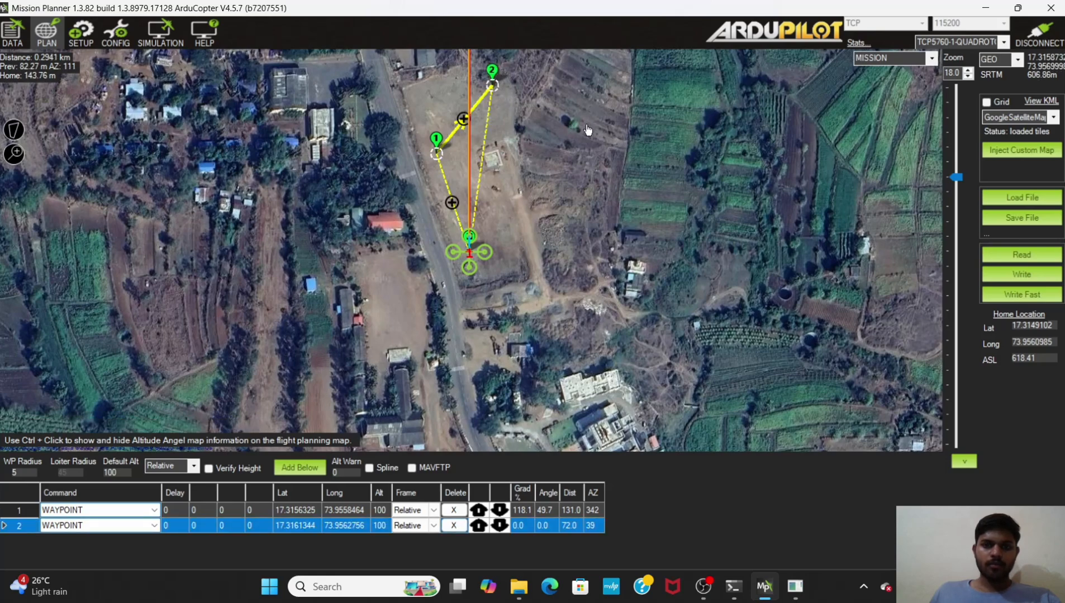
left_click(499, 161)
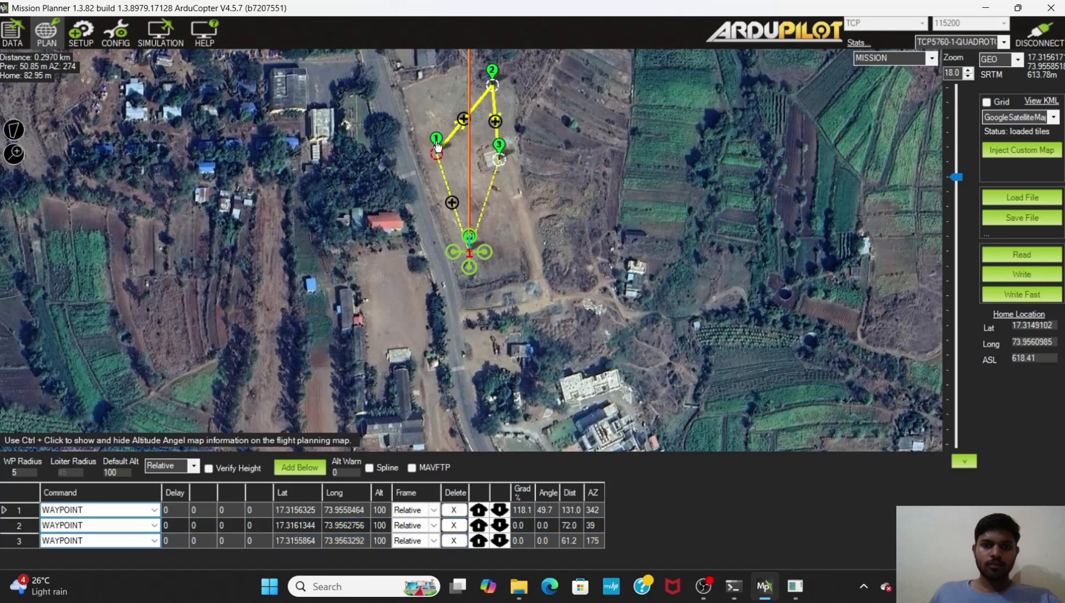
Step: Move waypoints 1 and 2 outward, then add waypoints 4 and 5 east of the field and near the road
left_click_drag(437, 146, 431, 112)
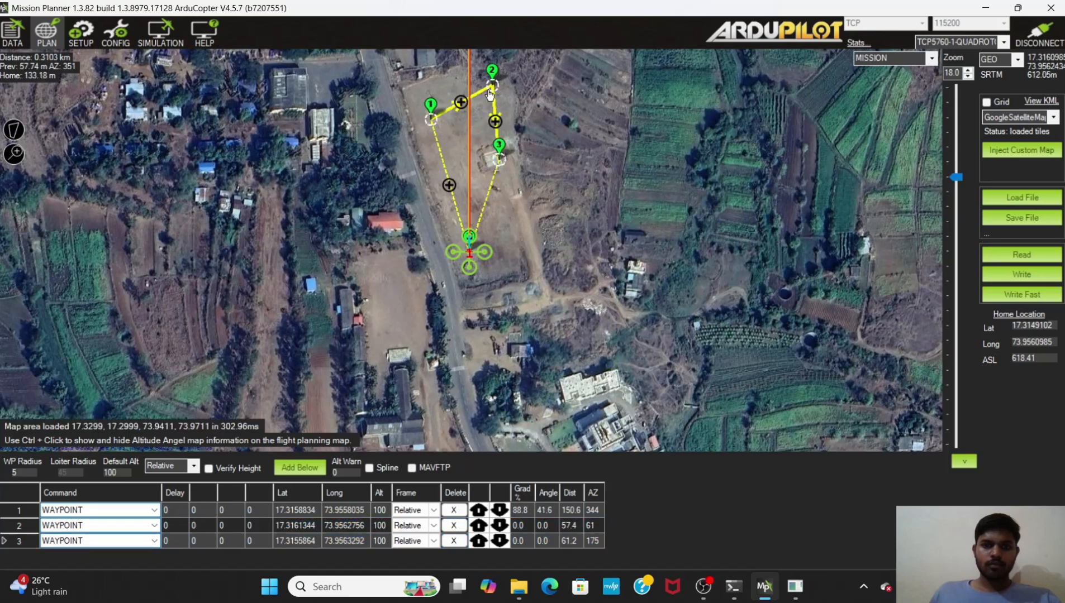
left_click_drag(490, 93, 520, 93)
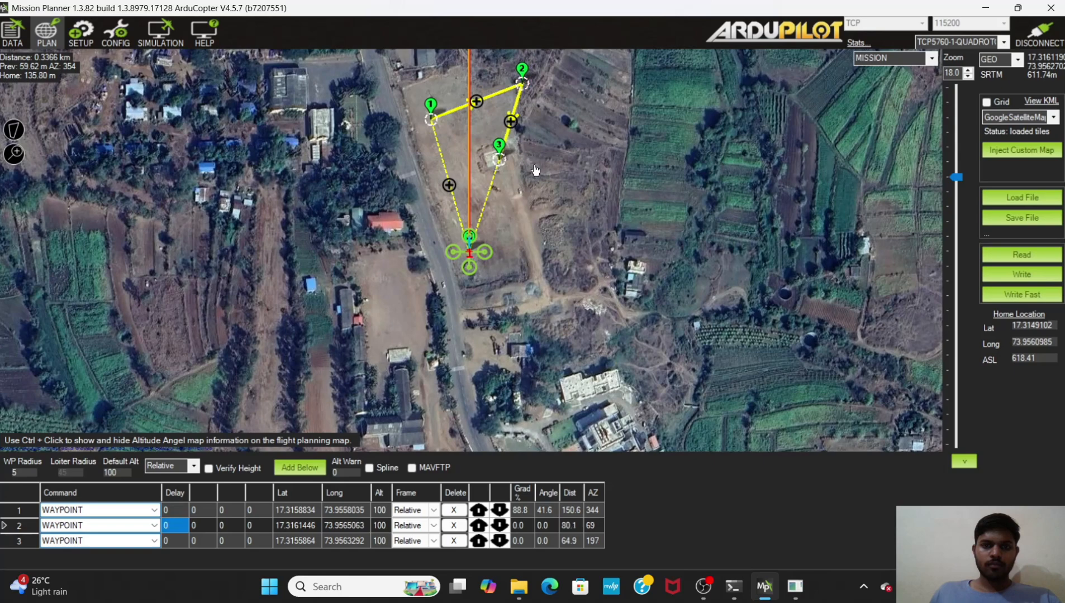
left_click(548, 184)
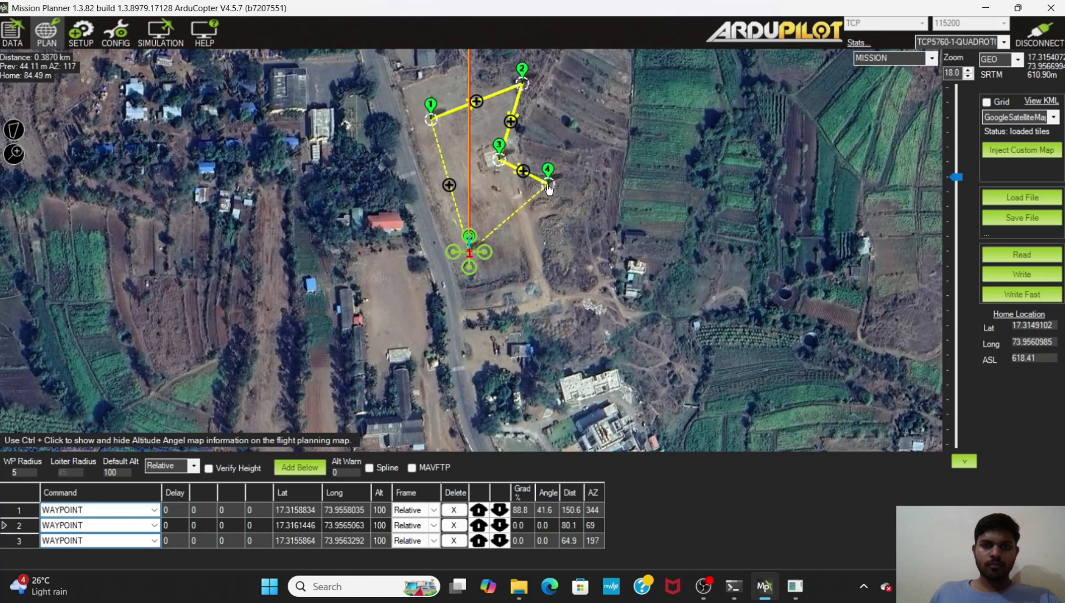
left_click(455, 211)
Step: Change waypoint 5's command to RETURN_TO_LAUNCH
scroll(455, 198, "up", 1)
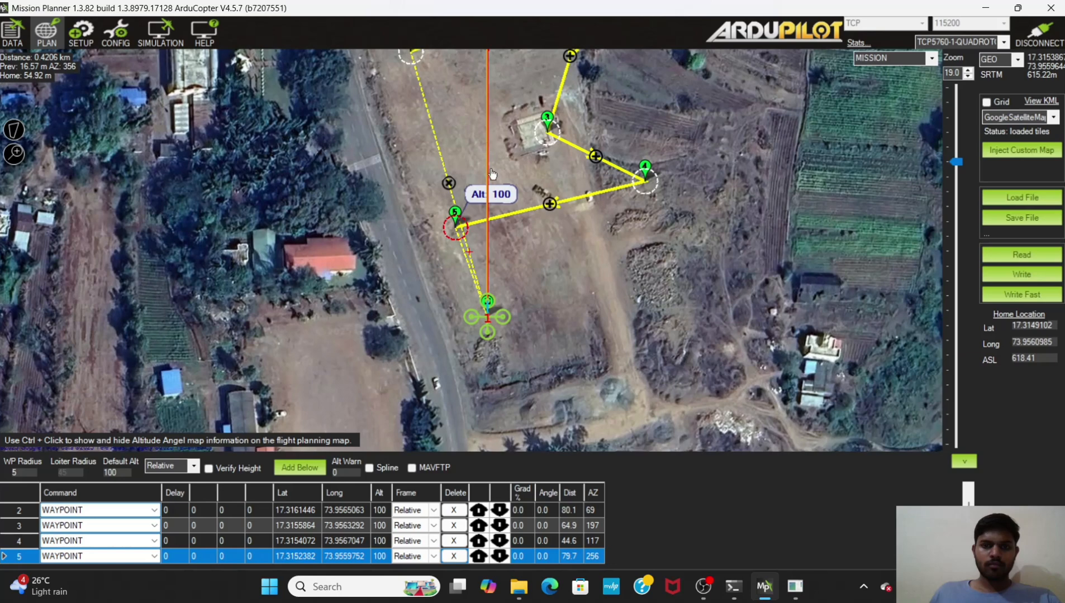
scroll(511, 148, "down", 1)
scroll(510, 209, "up", 1)
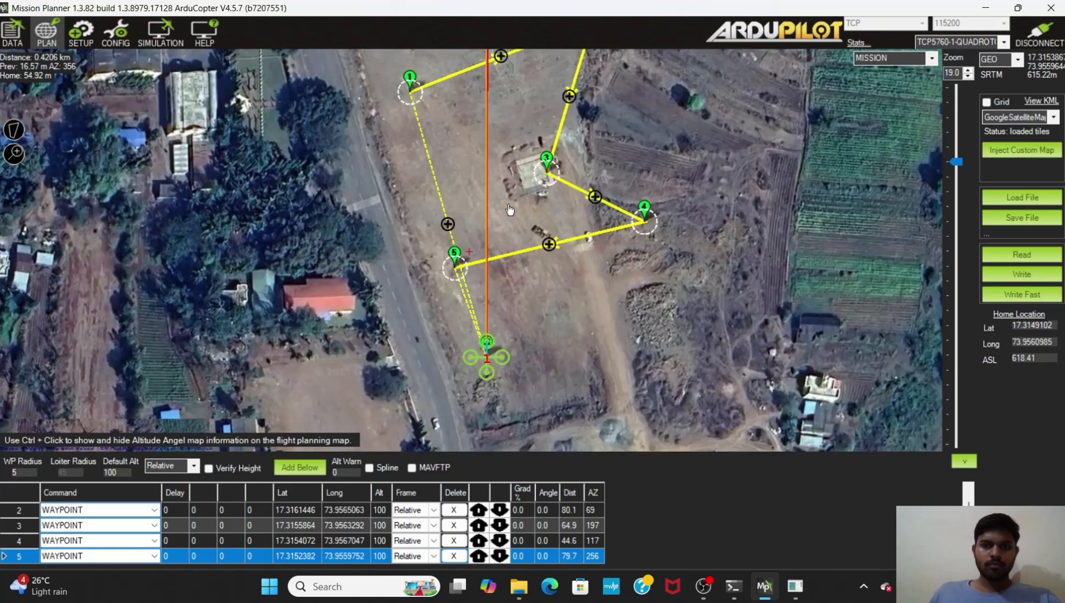
left_click_drag(480, 291, 473, 330)
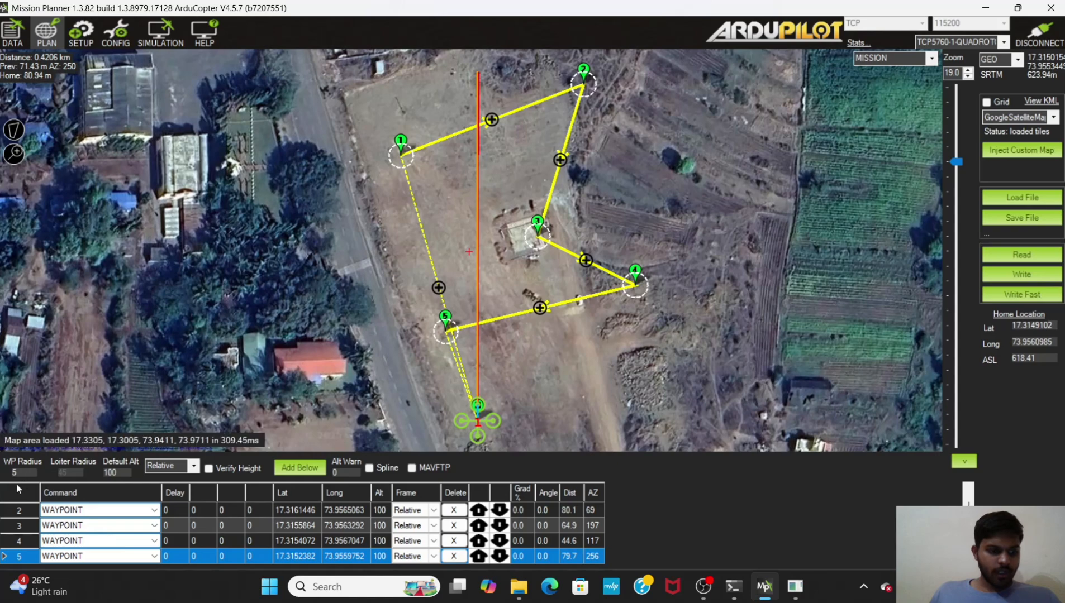
left_click(153, 557)
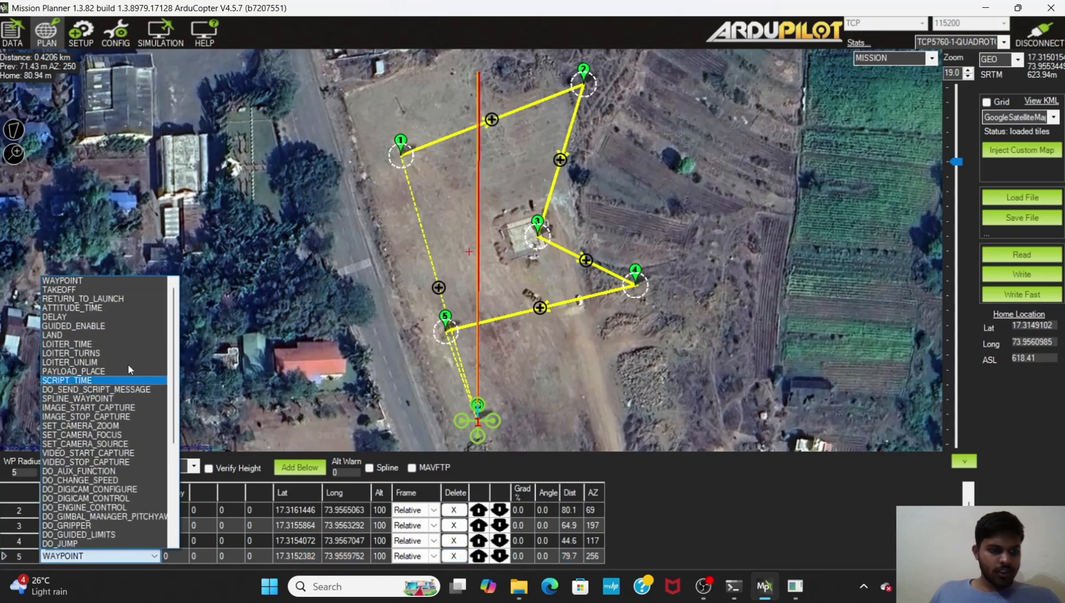
left_click(127, 299)
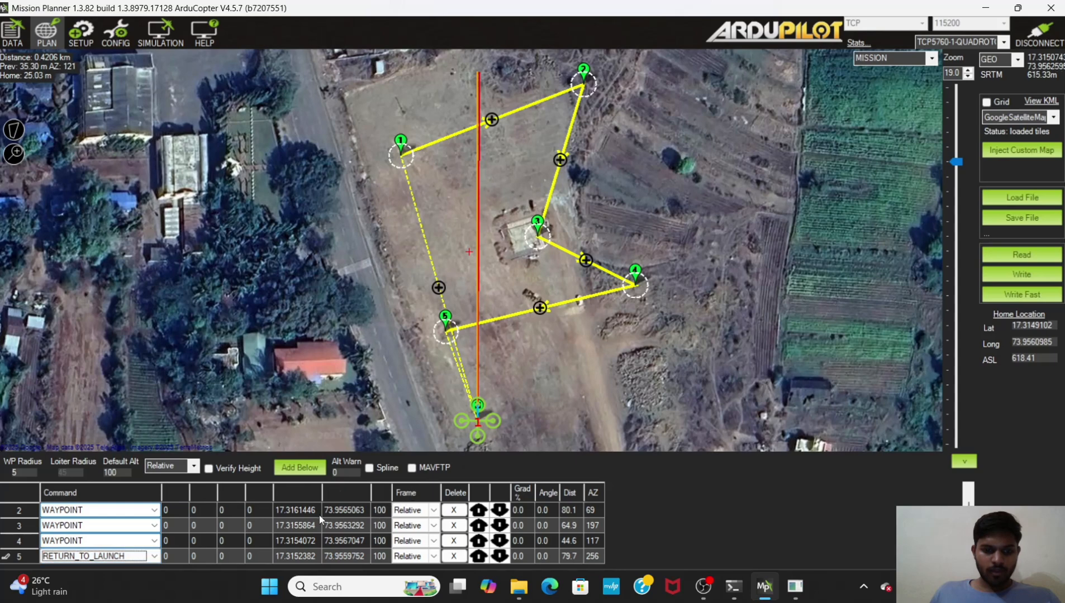
Step: Set the altitude of waypoints 2 through 5 to 50 and write the mission to the vehicle
left_click(385, 510)
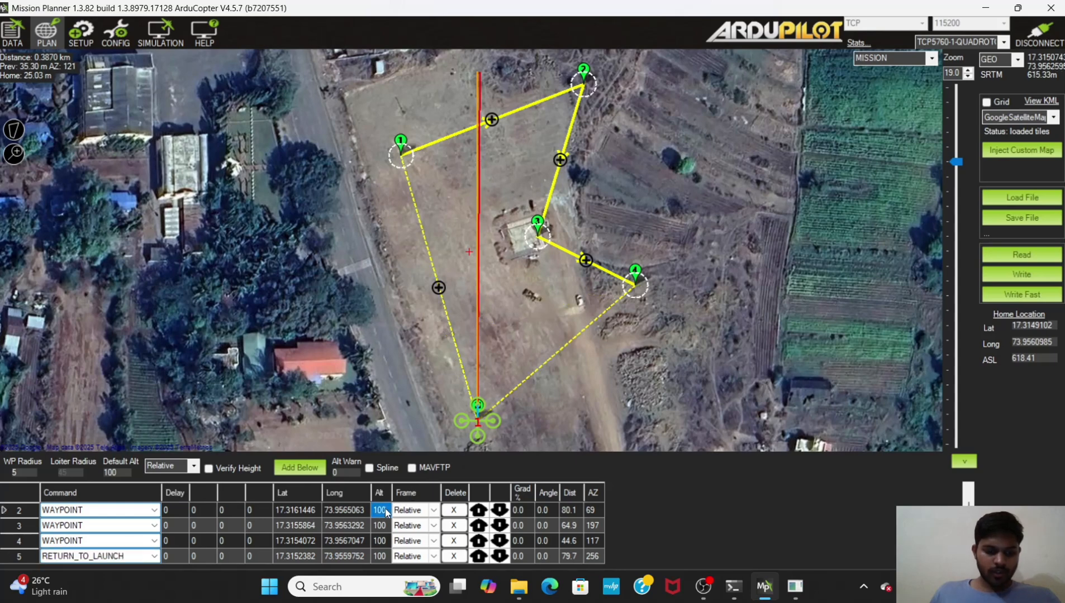
type("50")
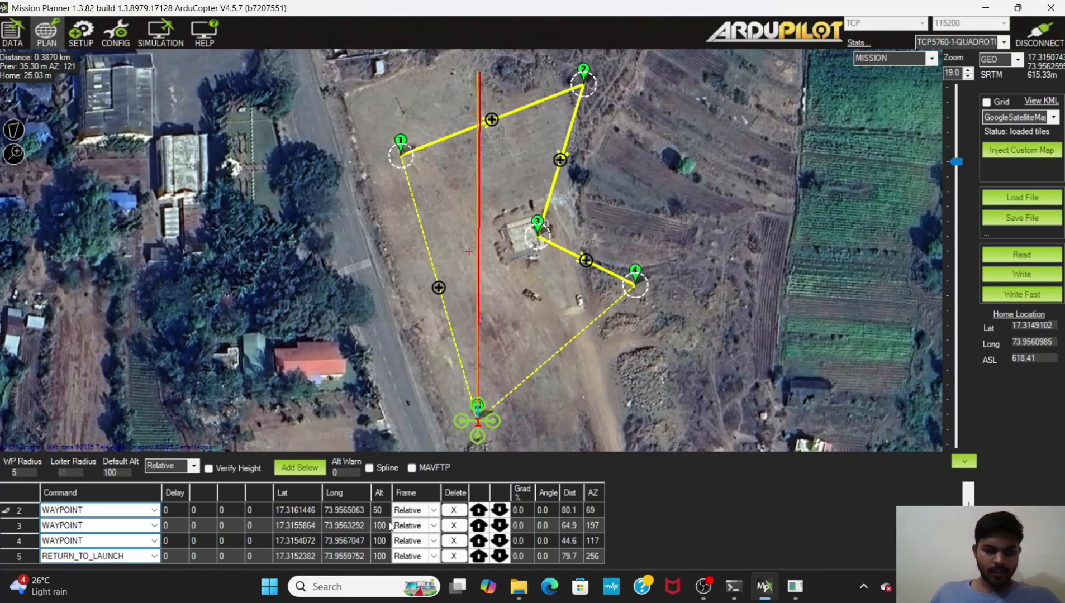
left_click(377, 525)
type("50")
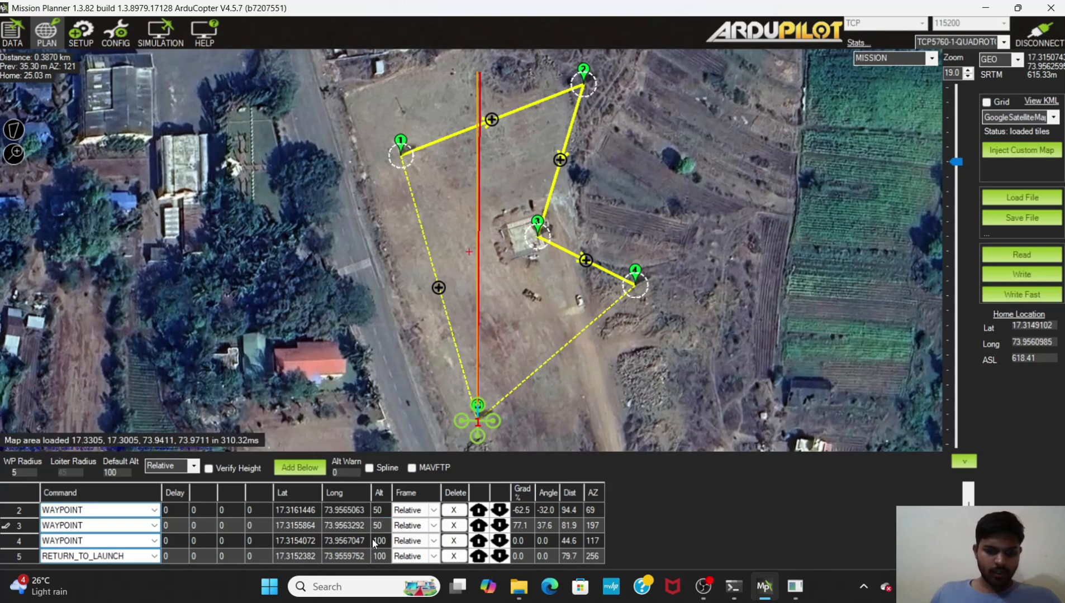
left_click(375, 540)
key("BackSpace")
type("50")
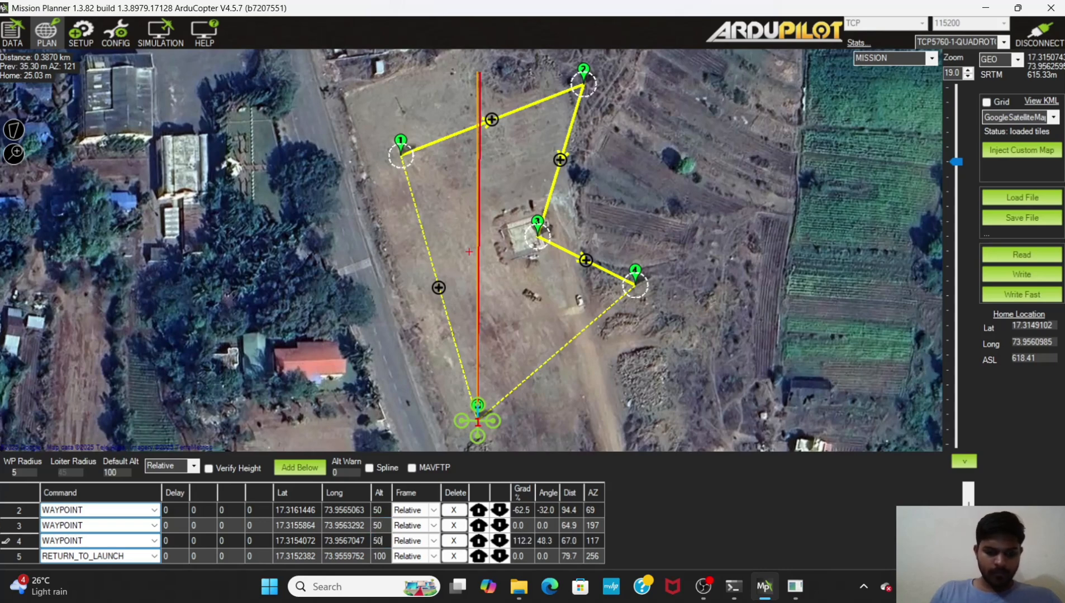
left_click(383, 556)
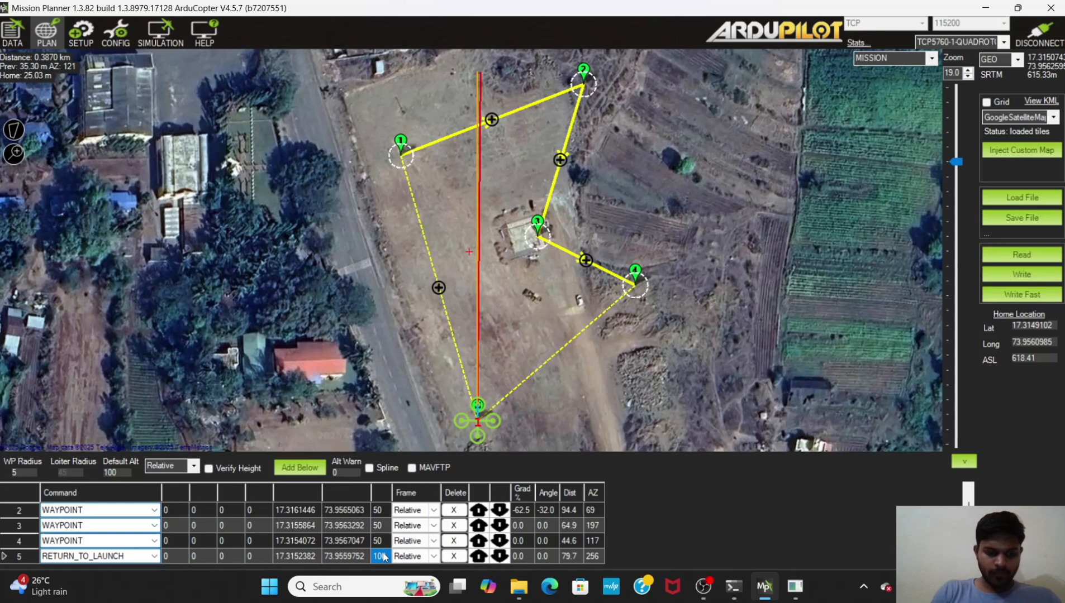
type("50")
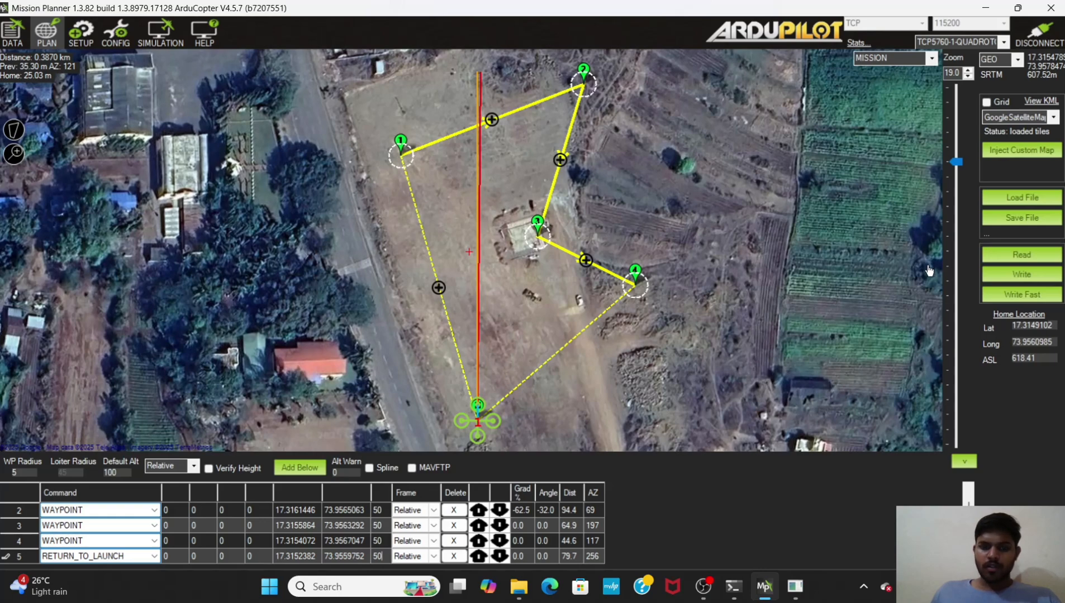
left_click(1005, 273)
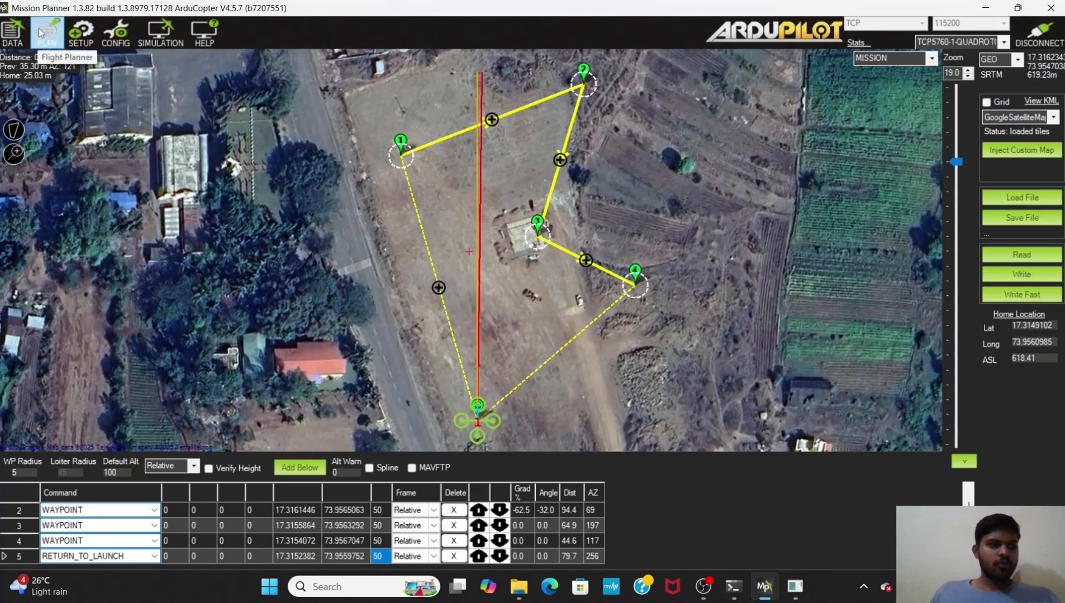
Step: In the flight data actions, switch the vehicle to Loiter mode and arm it
left_click(12, 31)
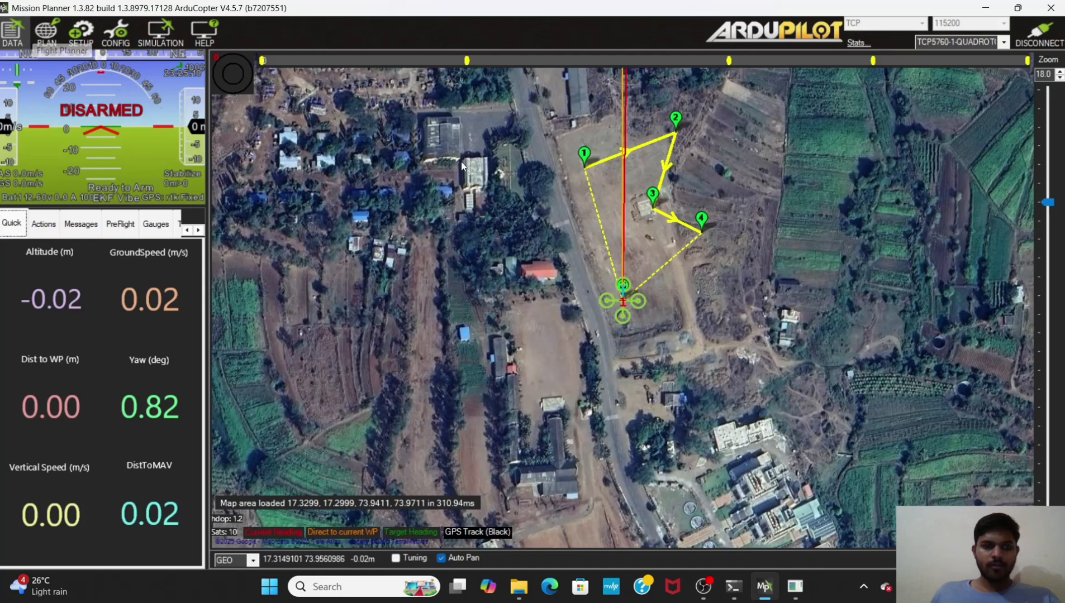
left_click(42, 226)
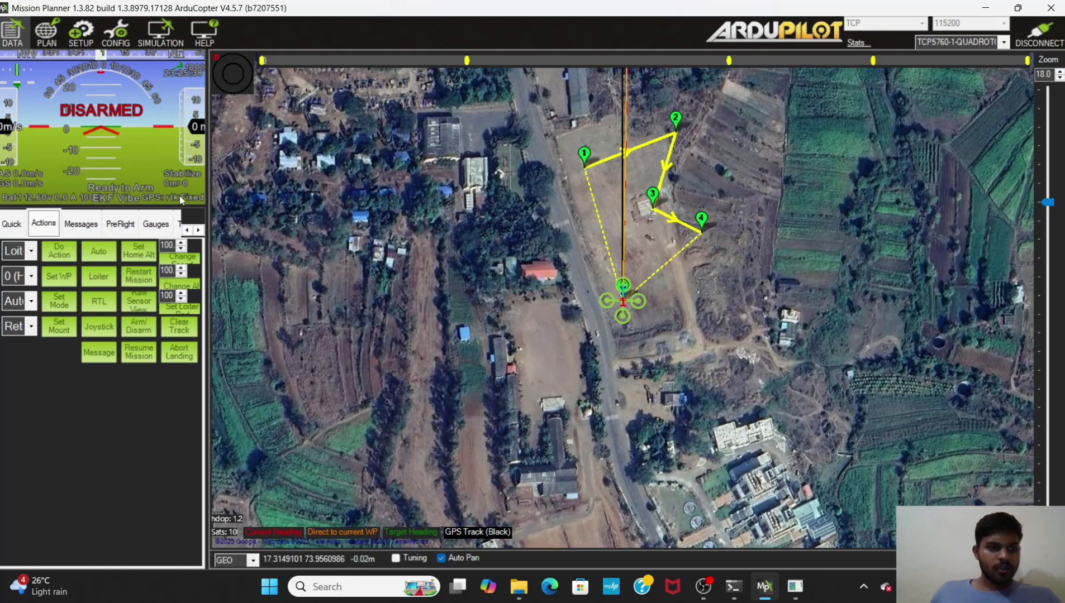
left_click(96, 276)
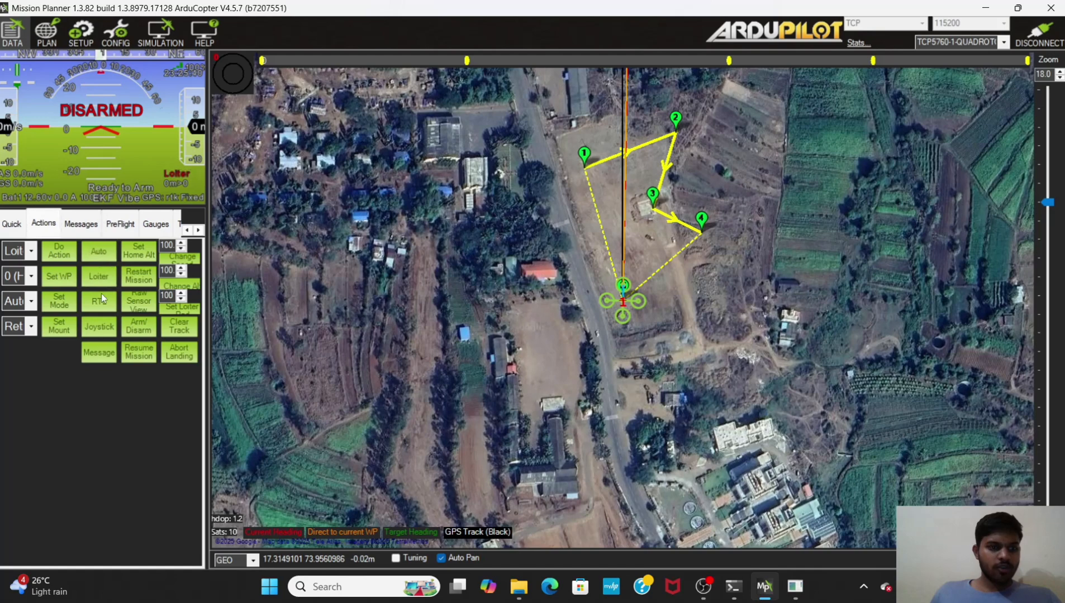
left_click(143, 325)
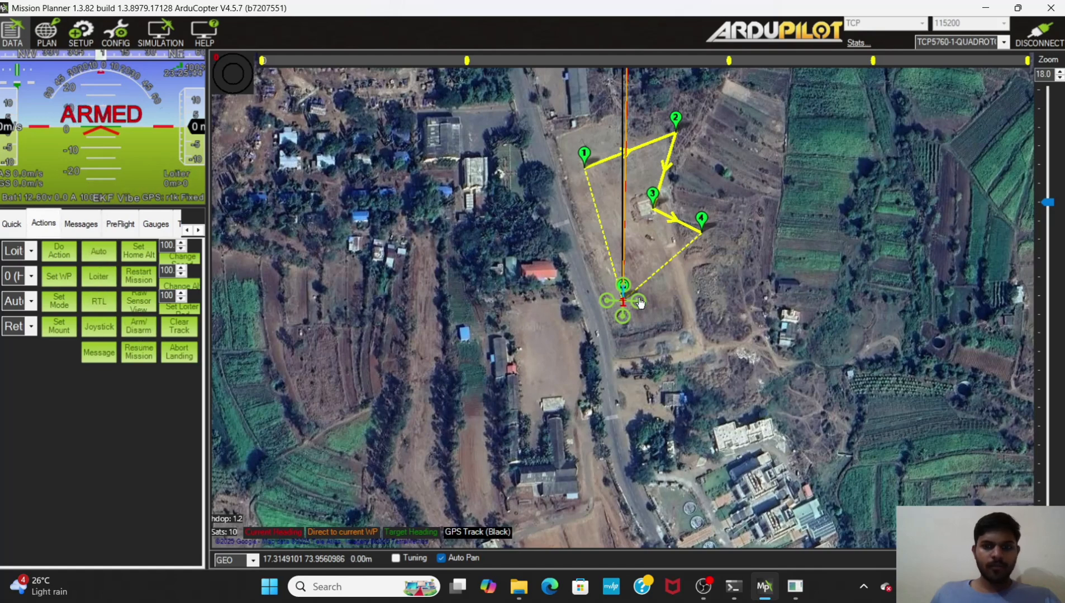
Step: Command a takeoff from the map to a takeoff altitude of 10
right_click(621, 291)
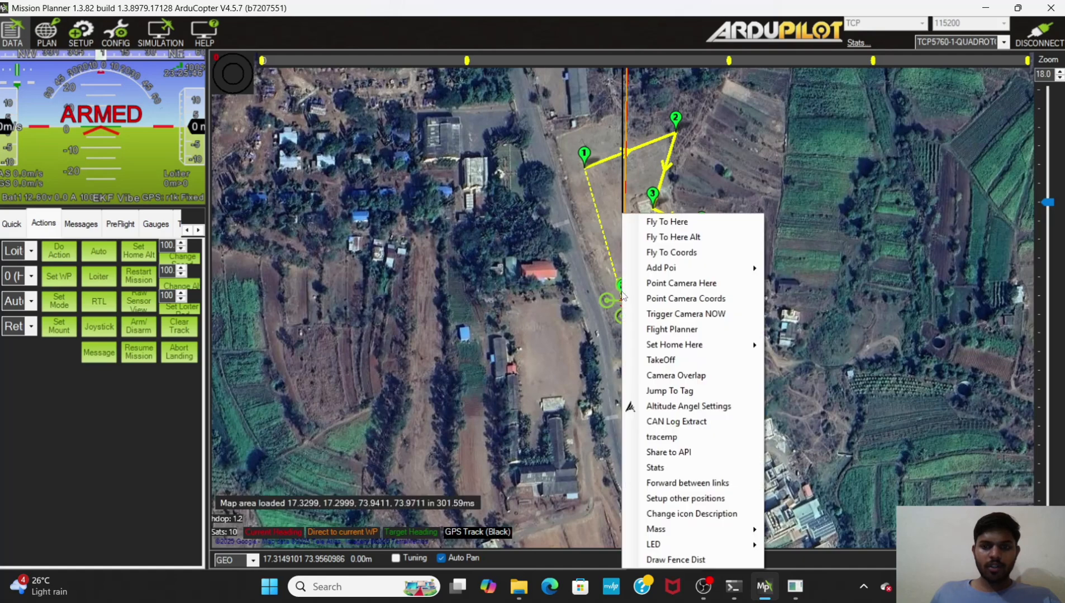
left_click(659, 360)
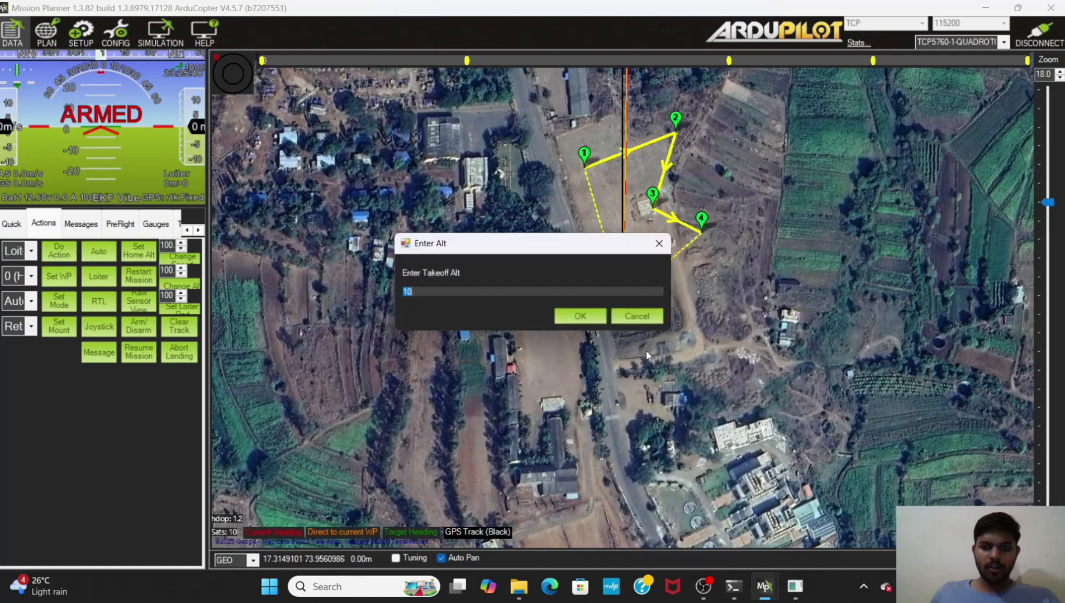
left_click(580, 317)
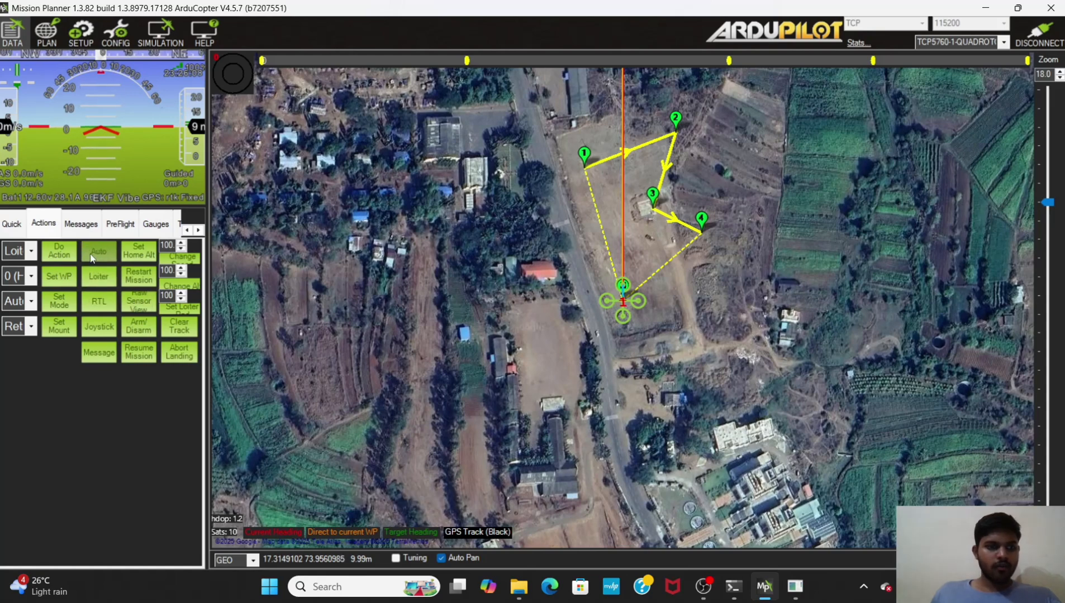
Step: Switch the vehicle to Auto mode to fly the planned mission
left_click(109, 255)
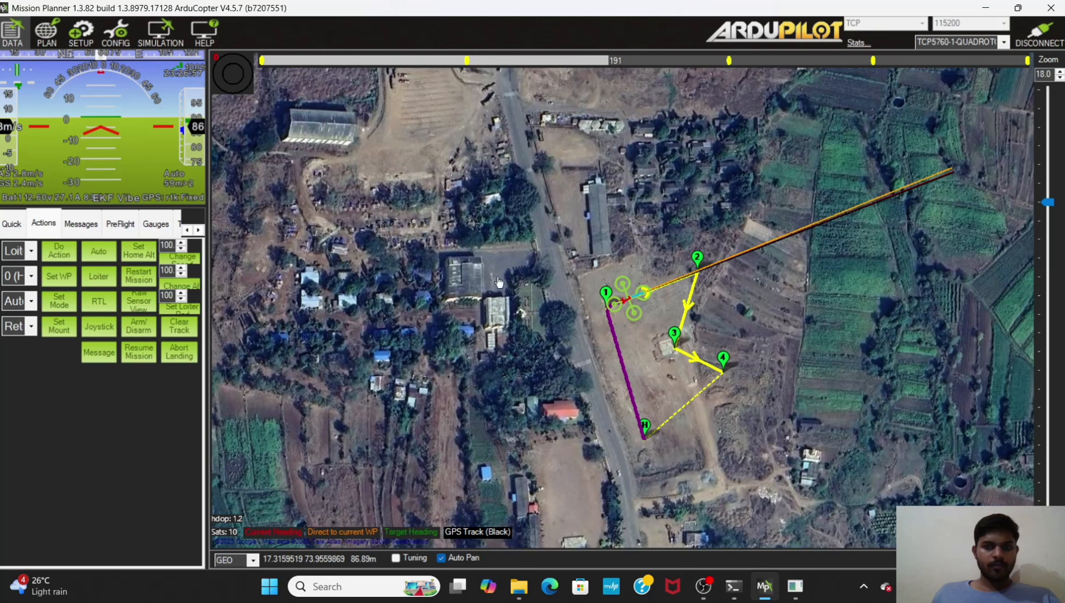
scroll(624, 316, "up", 2)
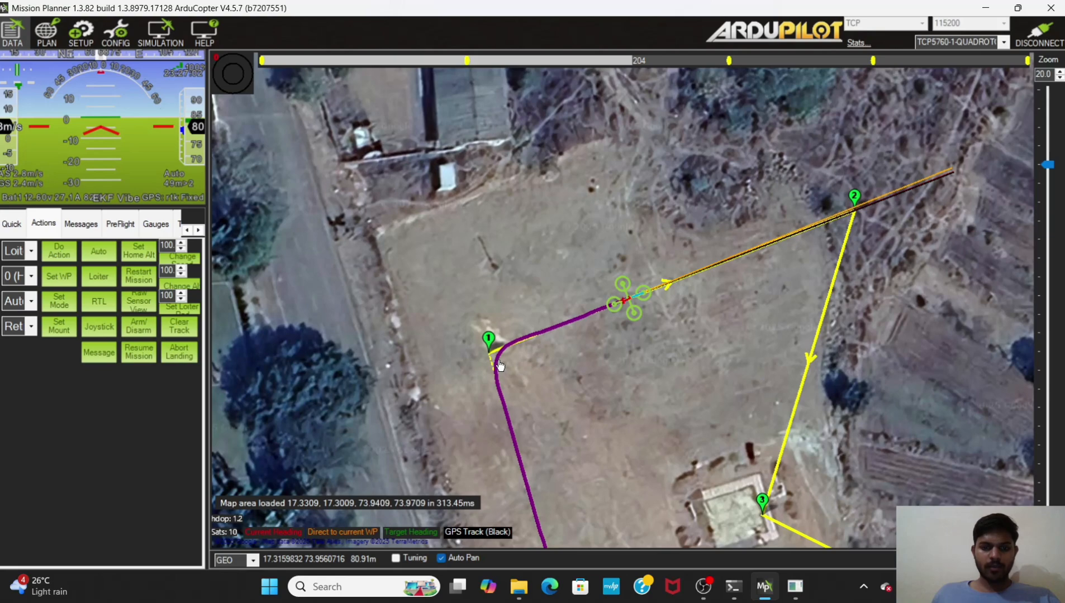
scroll(500, 365, "up", 2)
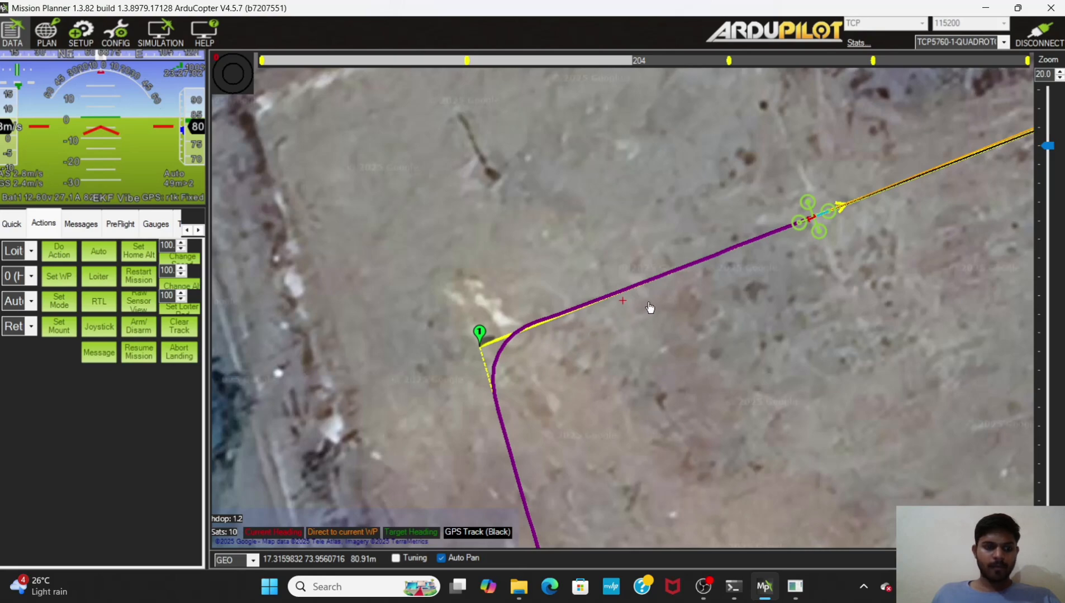
scroll(648, 318, "down", 1)
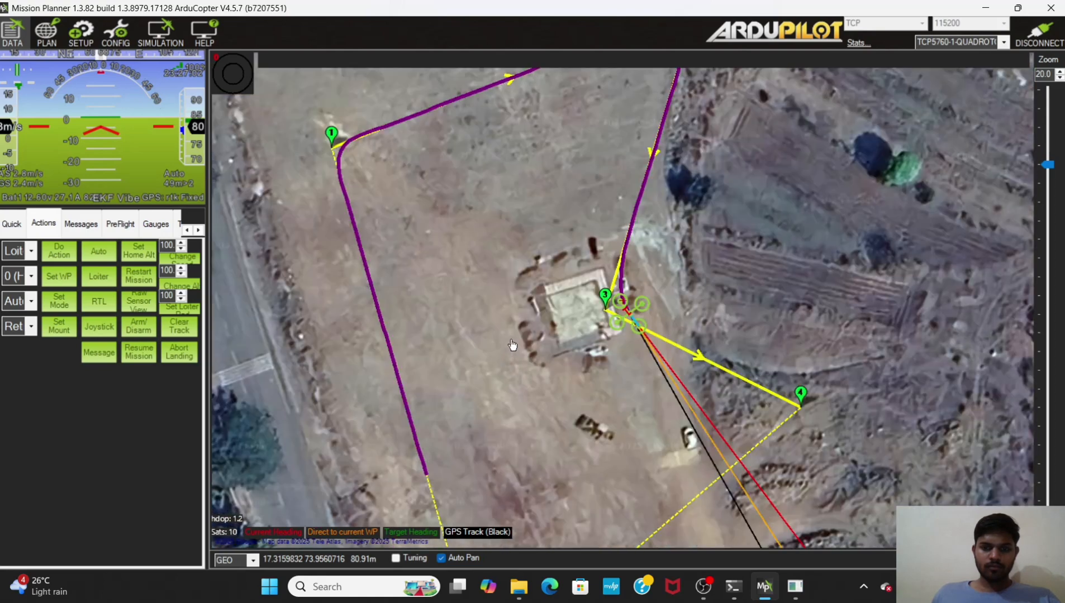
Step: Follow the vehicle on the map as it flies the mission
scroll(512, 342, "down", 2)
scroll(513, 337, "down", 1)
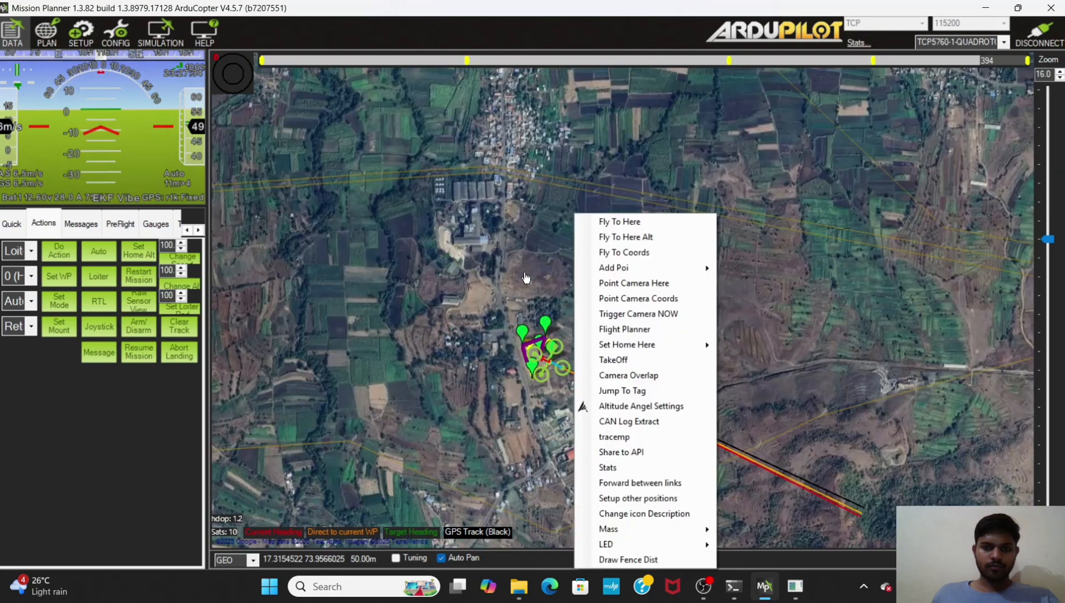
left_click(526, 269)
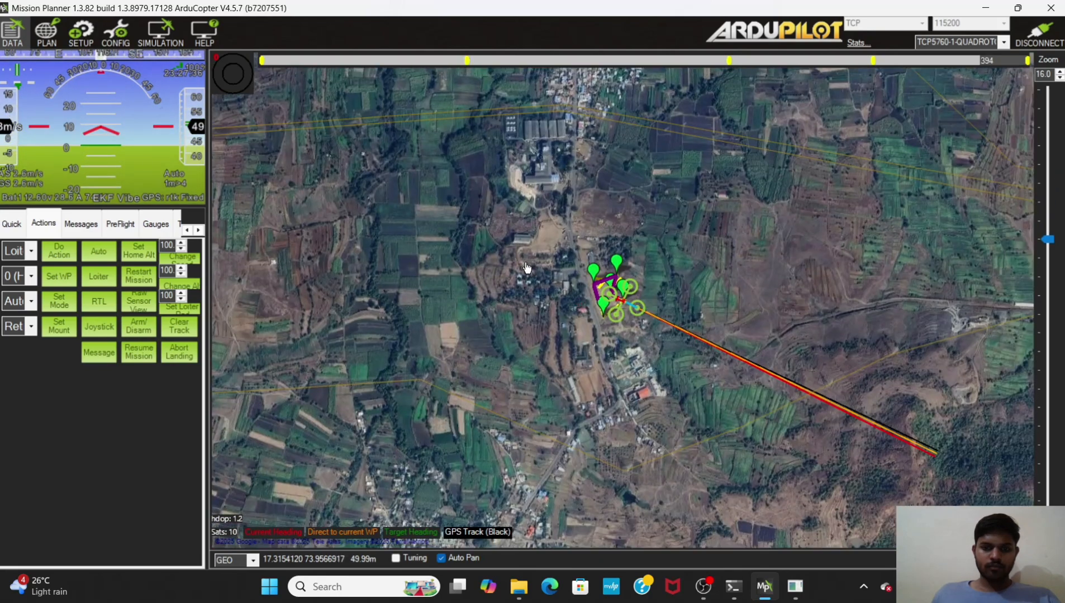
scroll(630, 296, "up", 1)
scroll(630, 296, "up", 1)
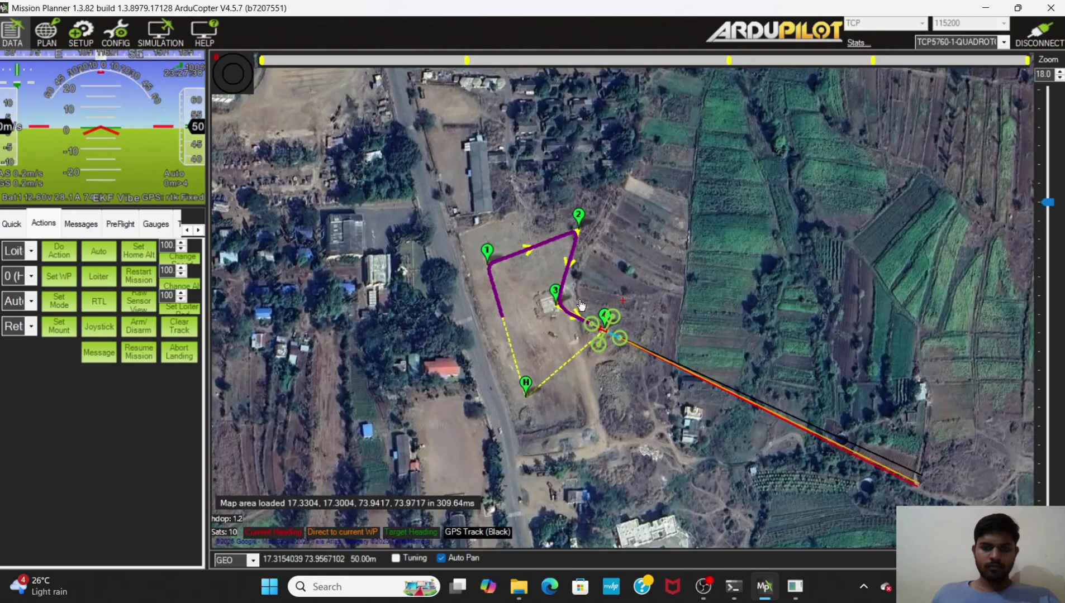
scroll(516, 327, "up", 1)
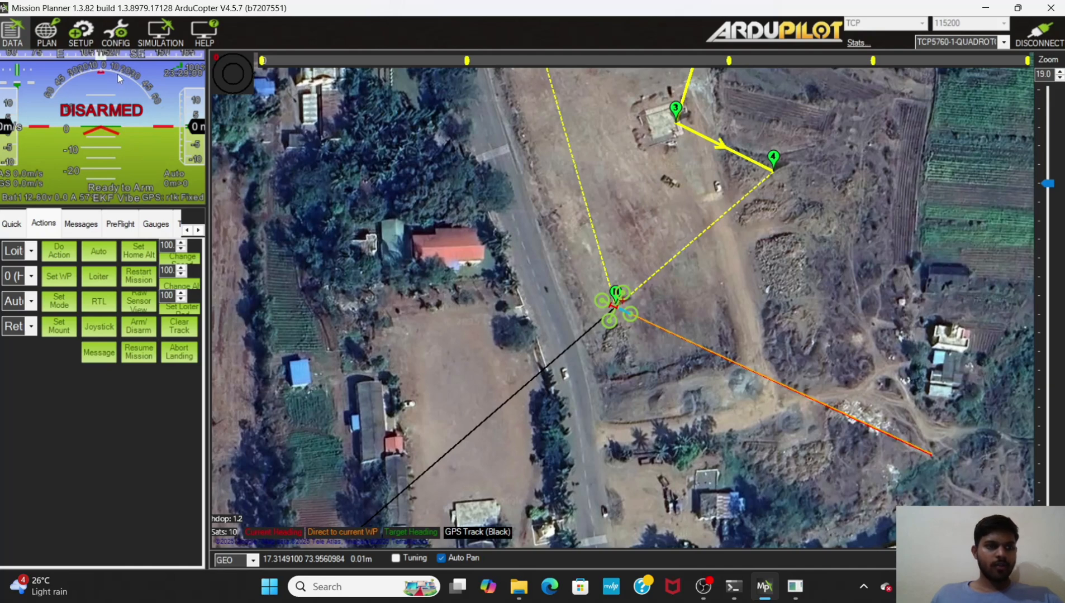
Step: Download the flight's DataFlash log from the vehicle via MAVLink
left_click(199, 230)
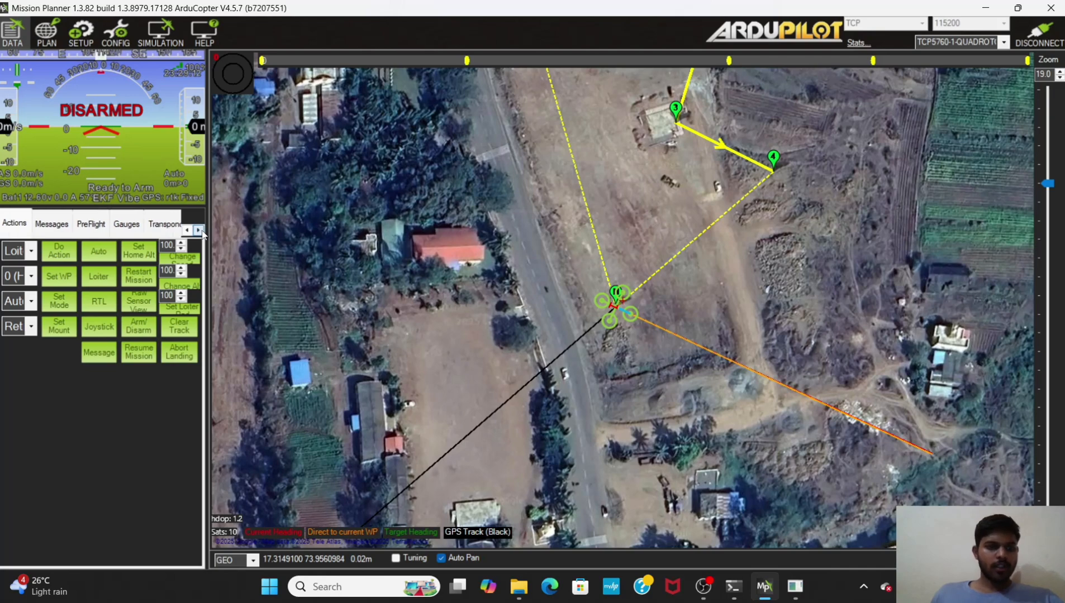
left_click(199, 230)
left_click(199, 230)
left_click(199, 230)
left_click(198, 230)
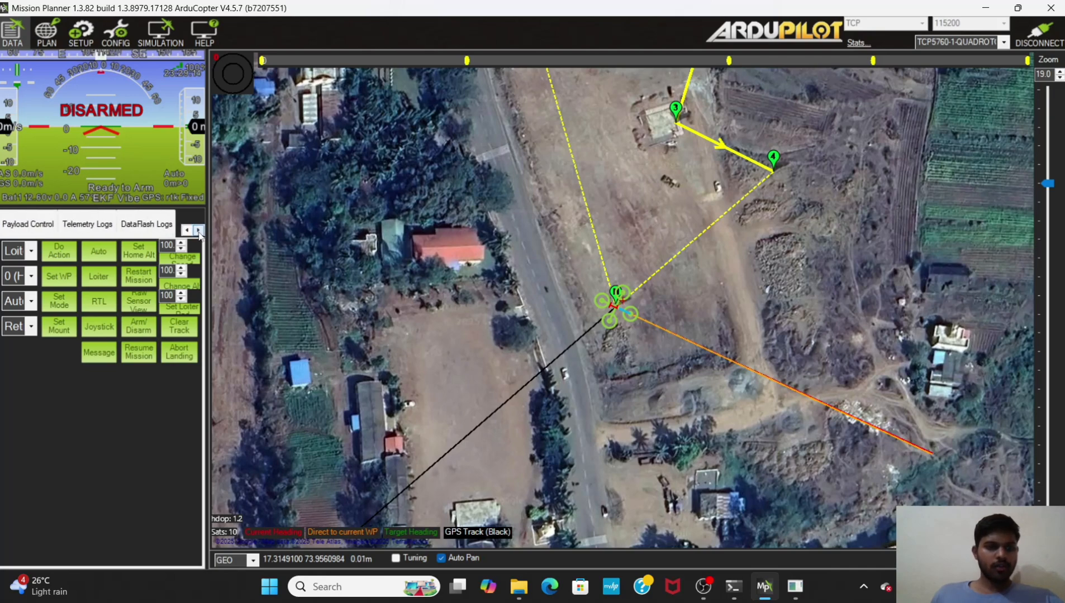
left_click(153, 228)
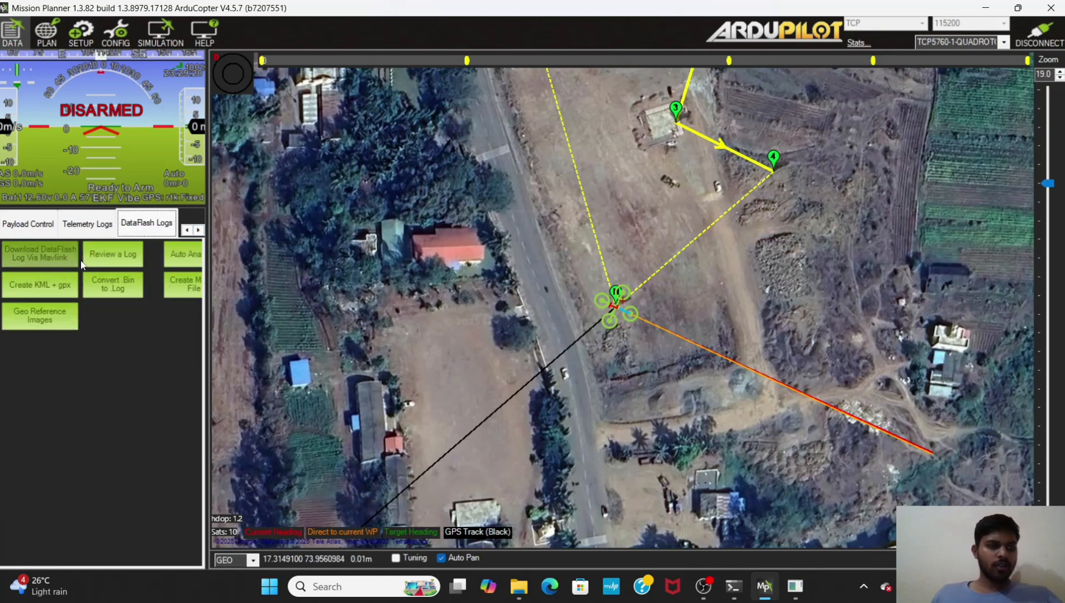
left_click(60, 250)
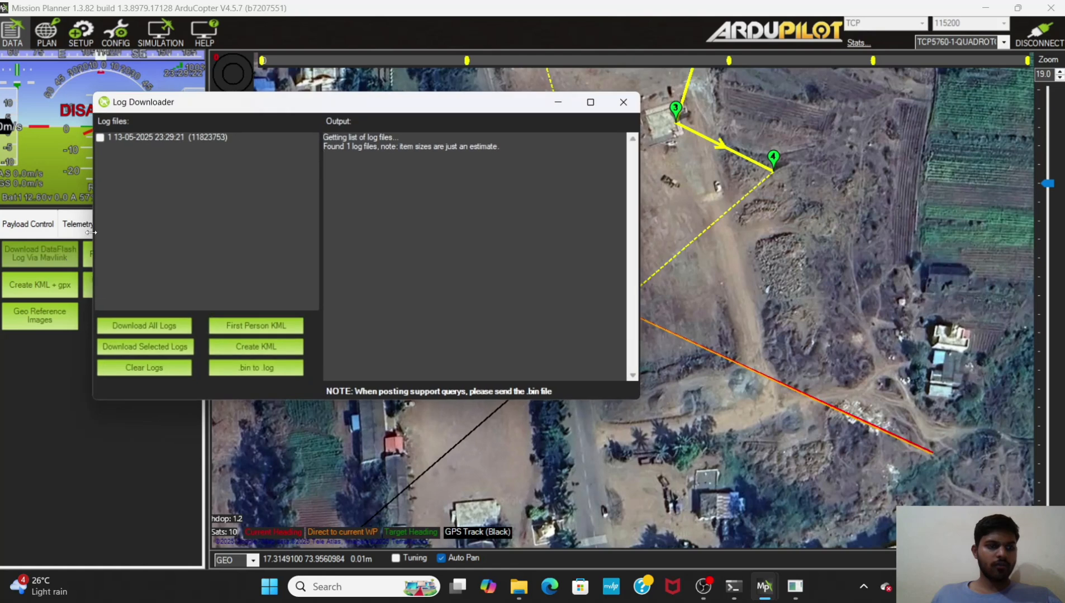
left_click(101, 138)
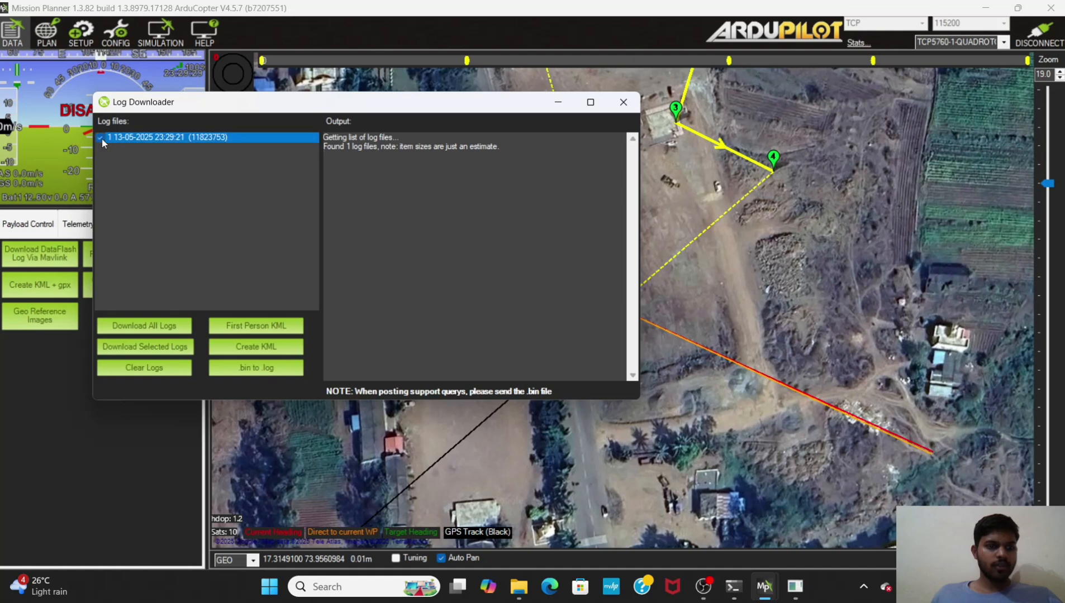
left_click(130, 345)
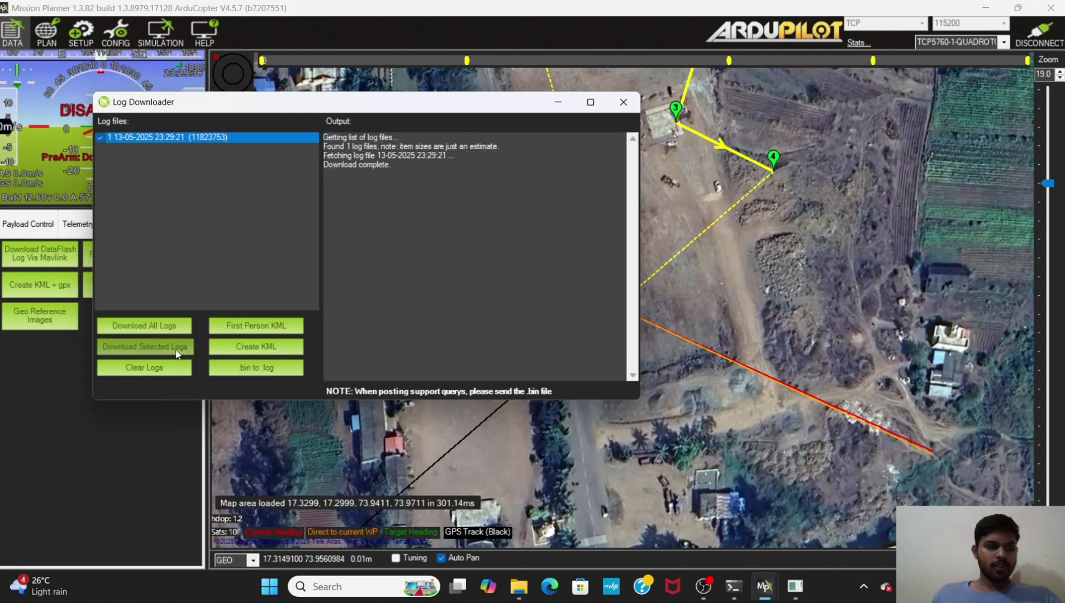
left_click(633, 103)
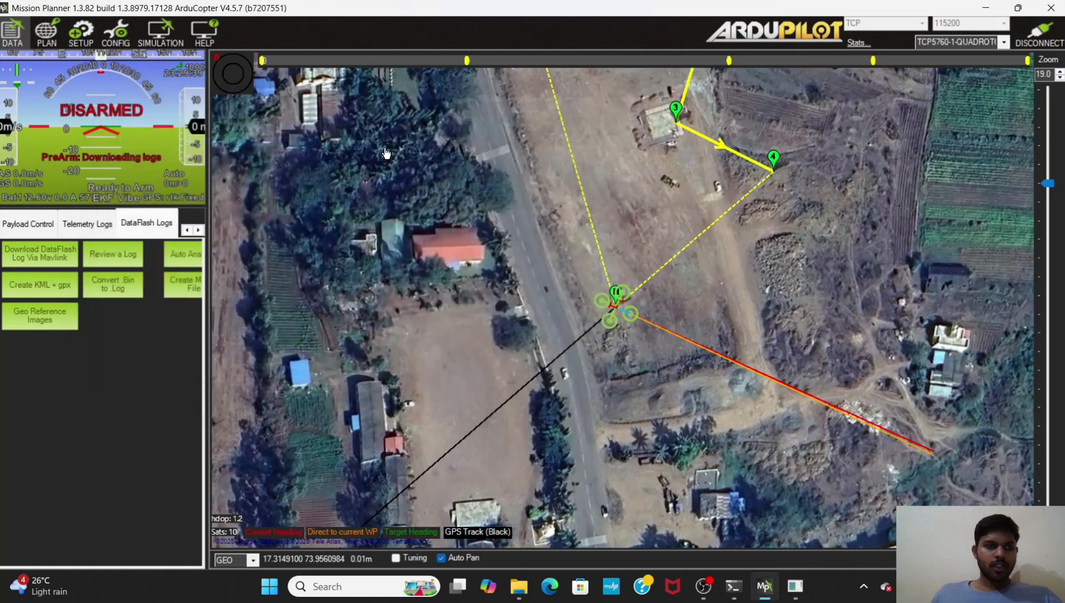
left_click(130, 254)
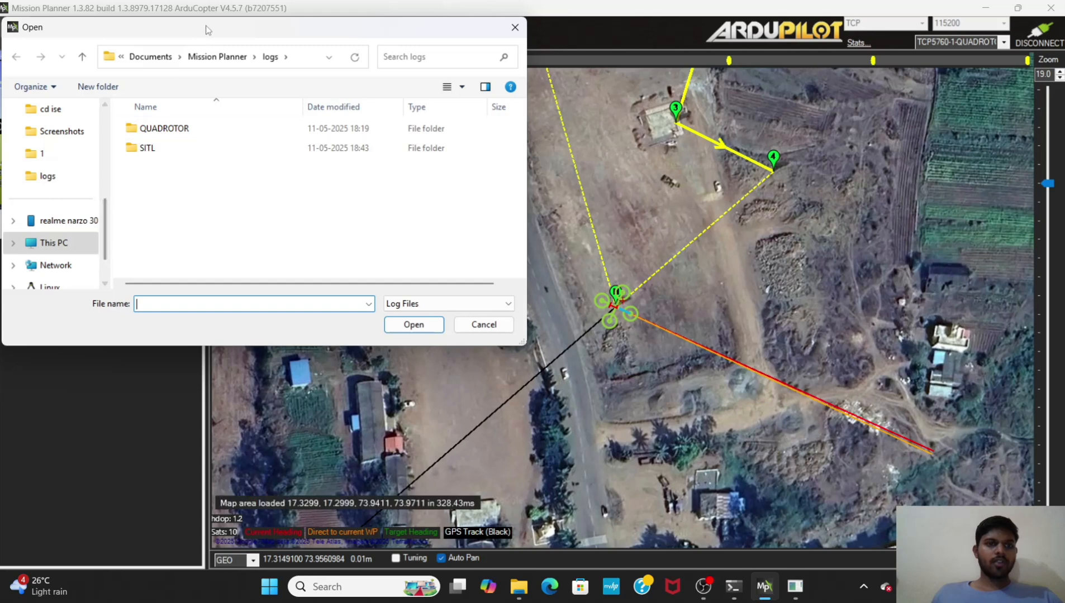
left_click(150, 57)
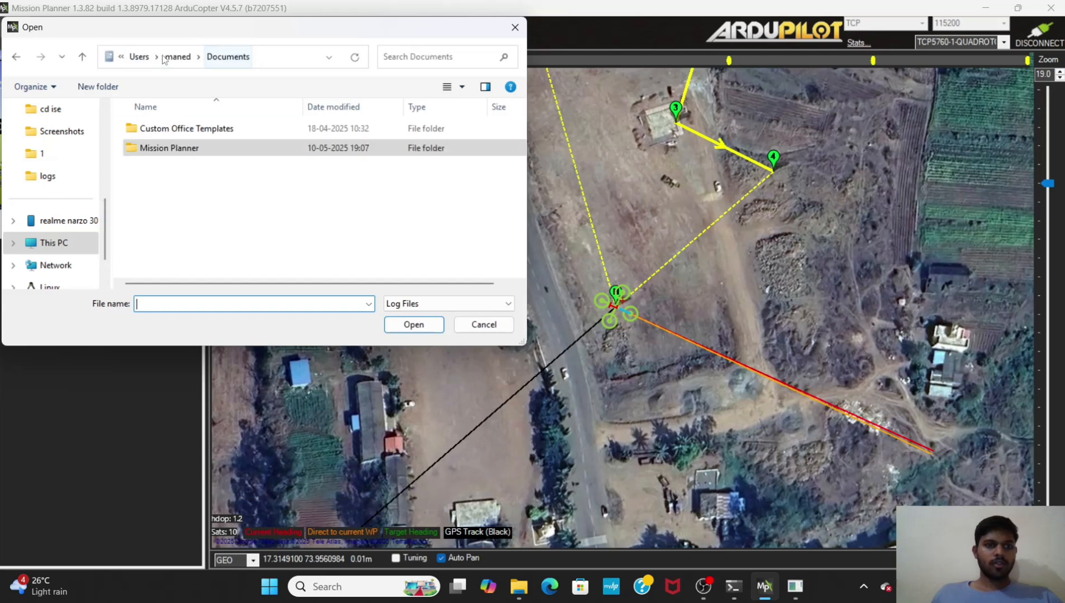
double_click(169, 149)
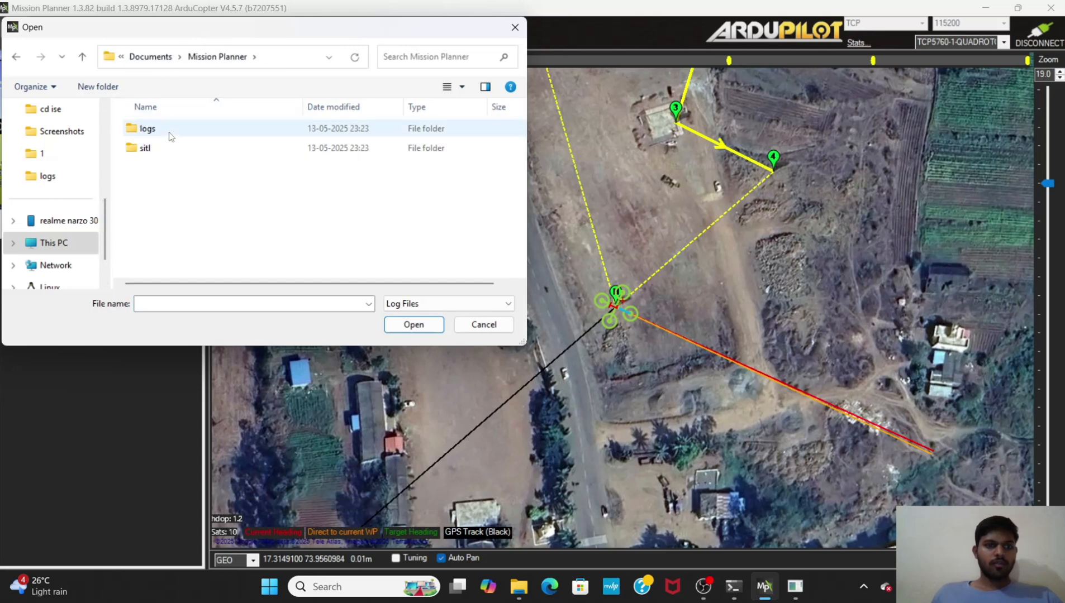
double_click(170, 134)
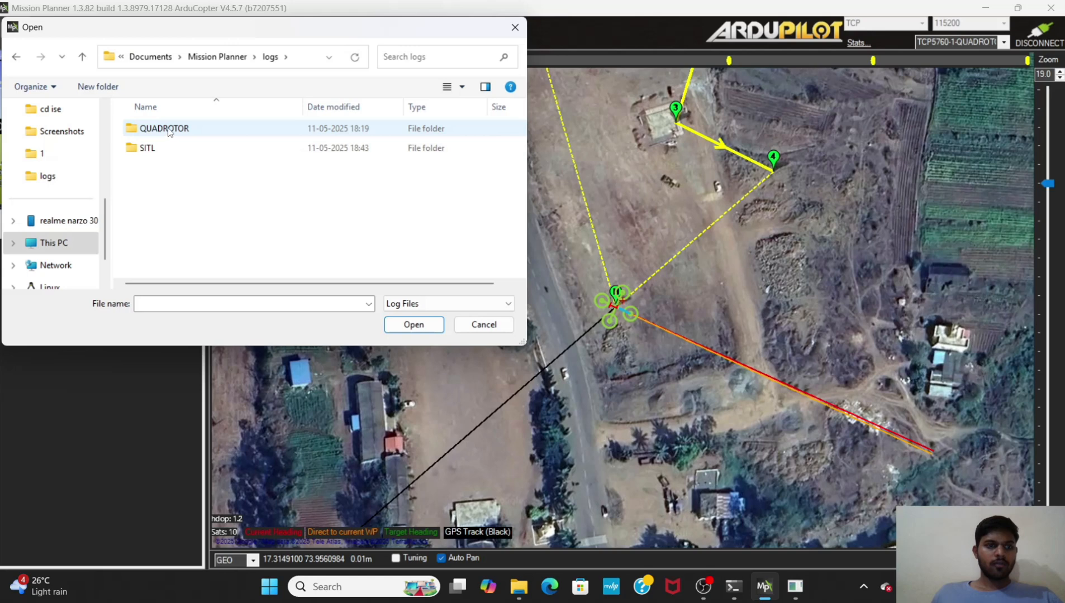
double_click(169, 129)
double_click(169, 129)
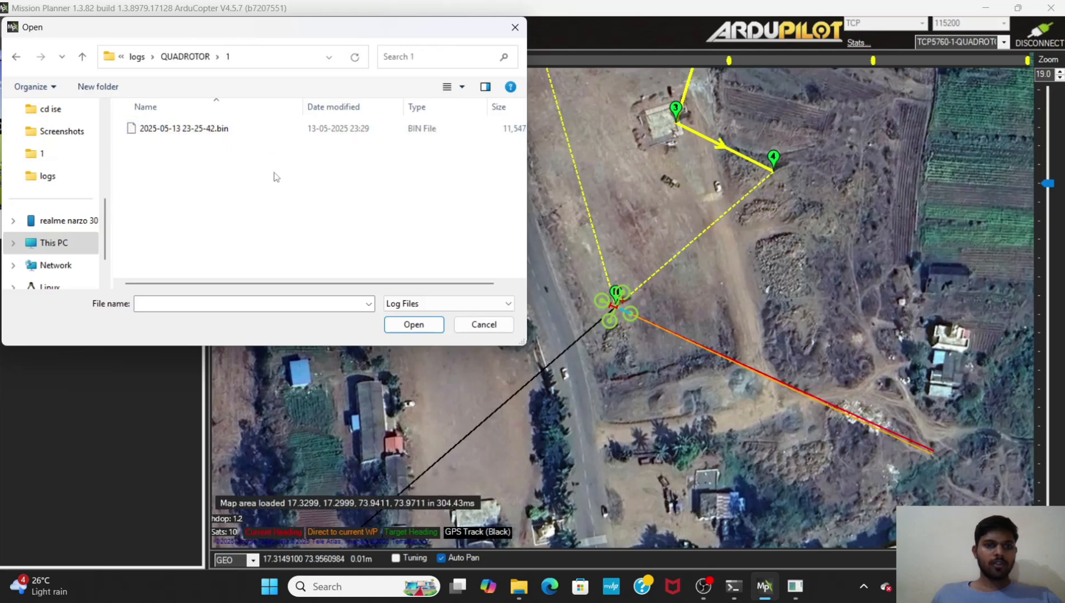
left_click(283, 133)
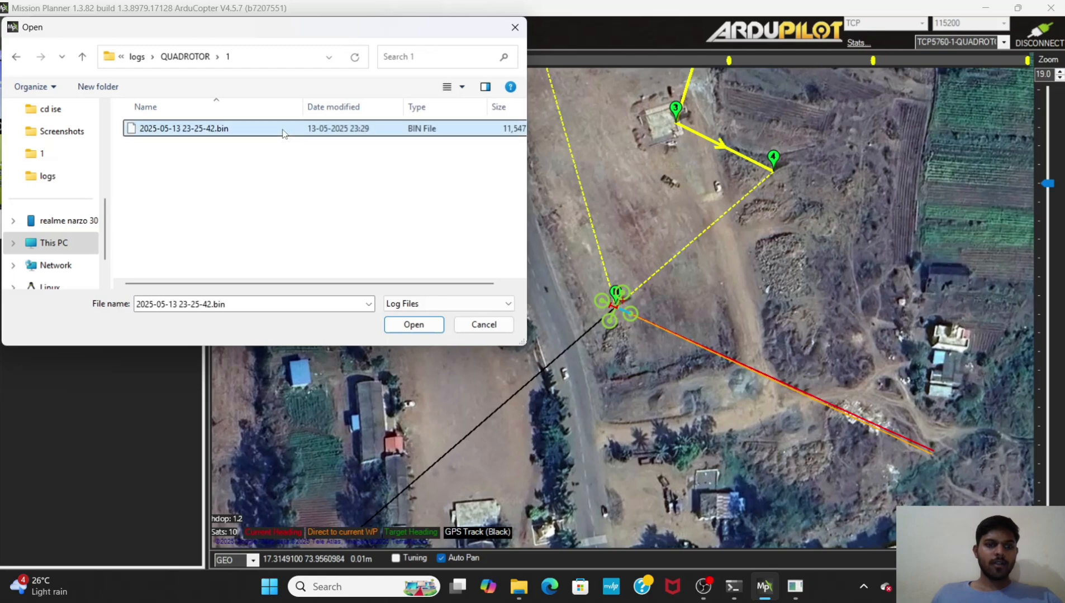
left_click(413, 325)
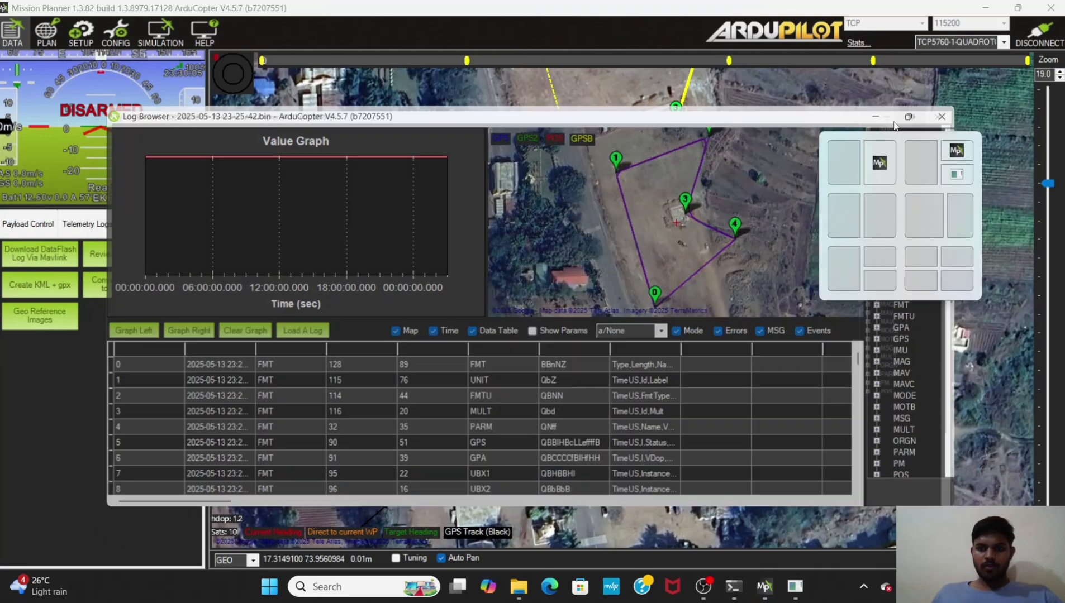
Step: Maximize the log browser and graph the AHR2 Roll, Pitch and Yaw values one at a time
left_click(898, 121)
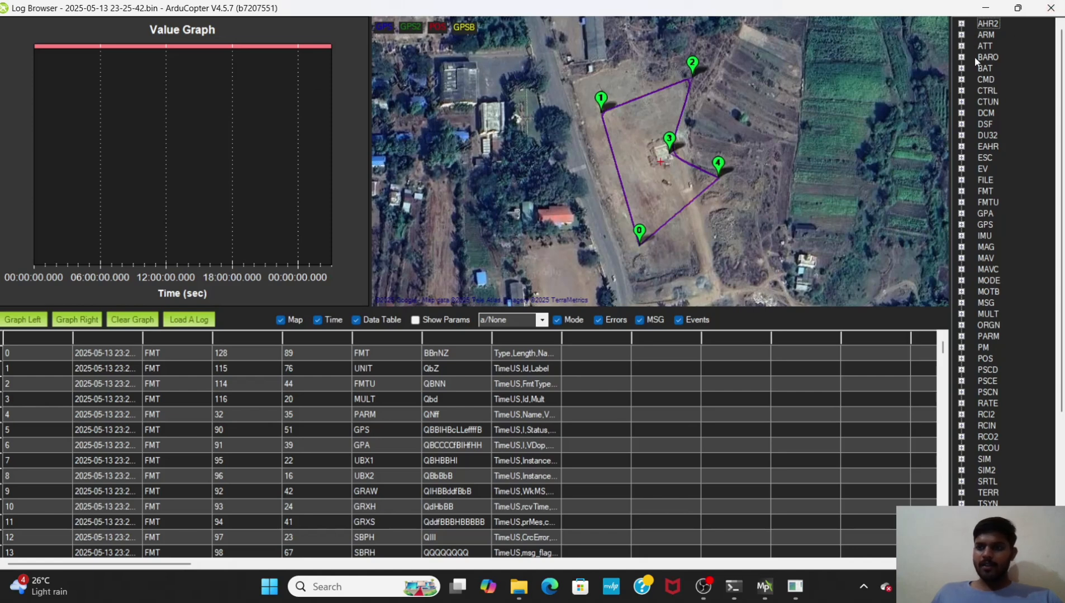
left_click(962, 24)
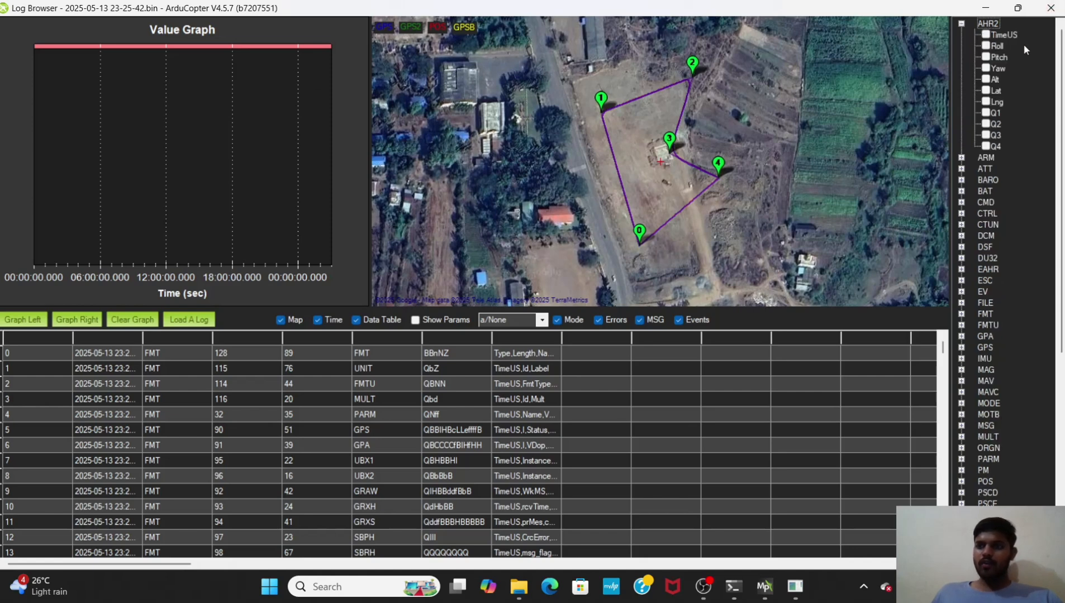
left_click(986, 47)
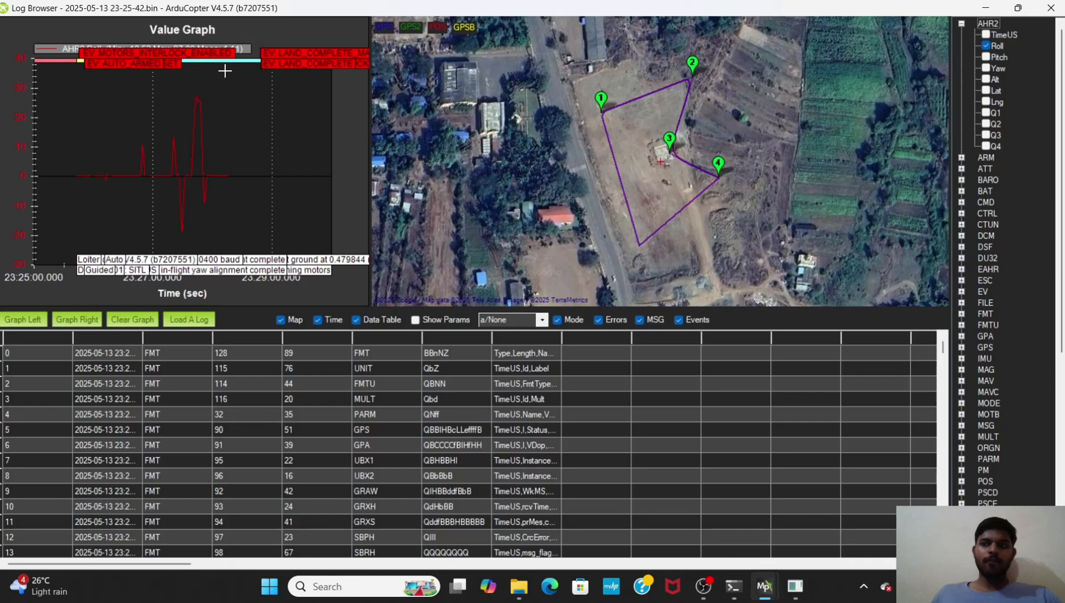
left_click(986, 48)
left_click(986, 57)
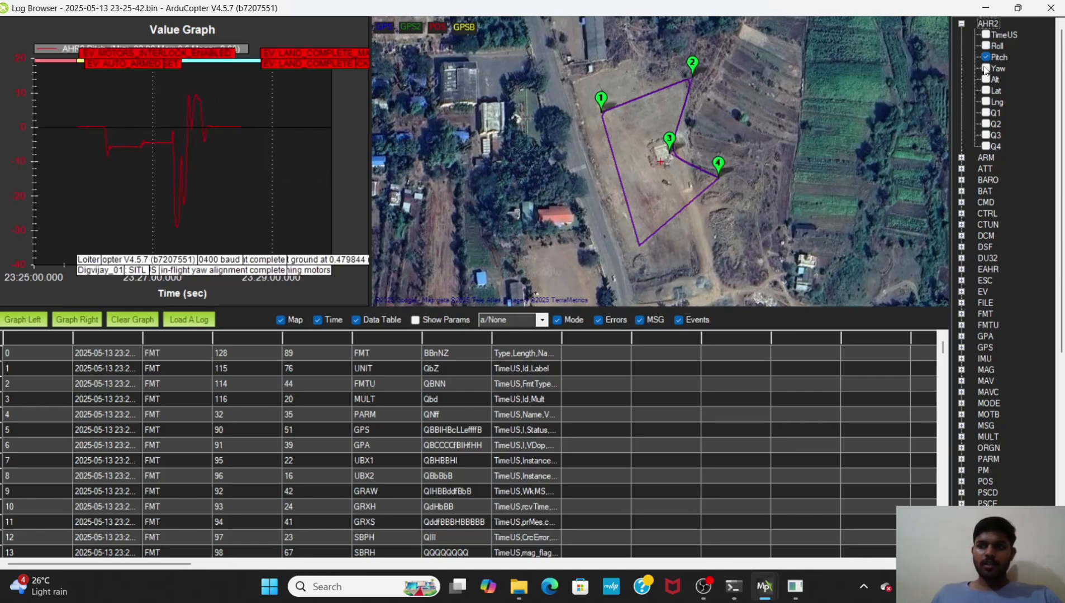
left_click(986, 69)
left_click(986, 57)
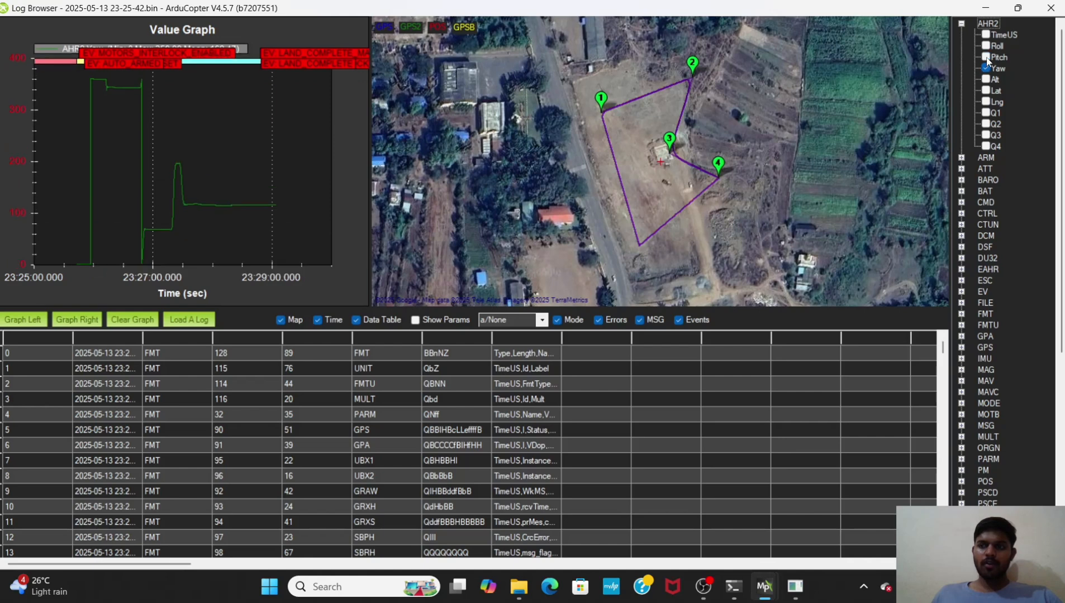
left_click(986, 68)
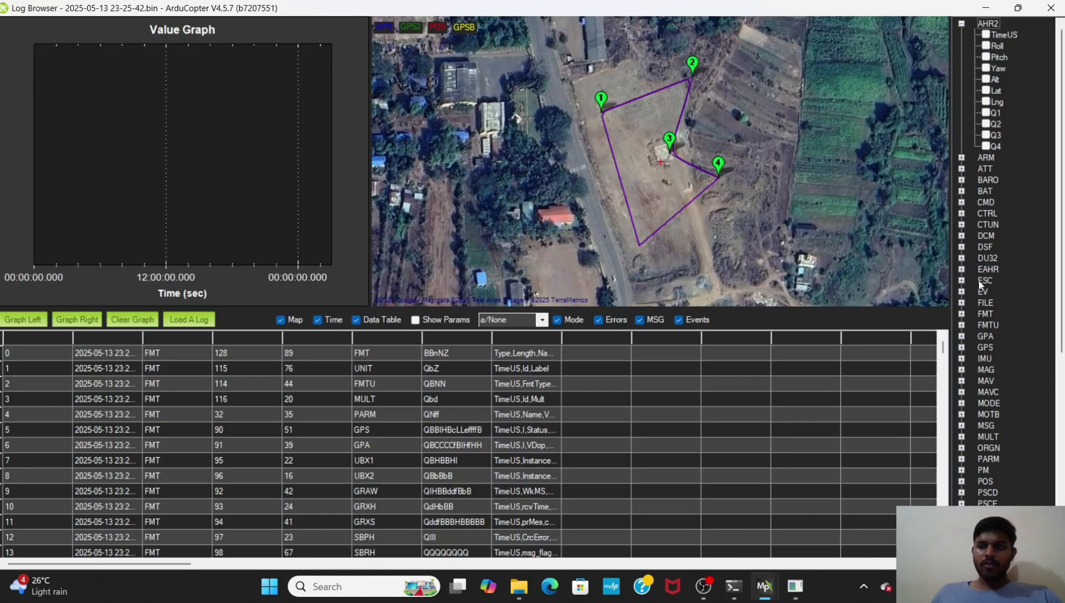
Step: Graph the GPS Lat and Lng values one at a time
left_click(962, 347)
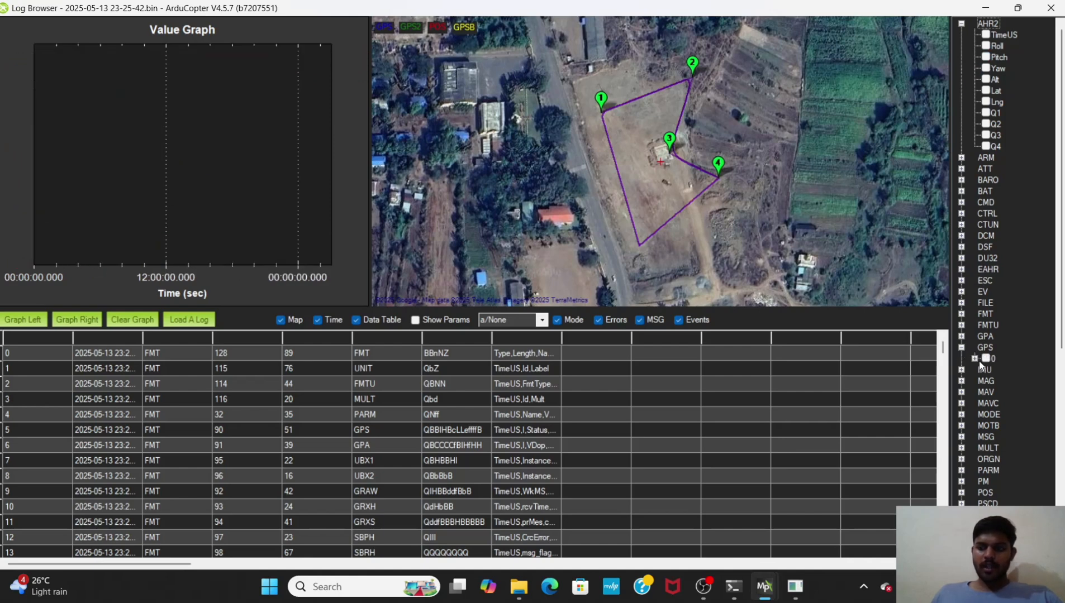
left_click(974, 358)
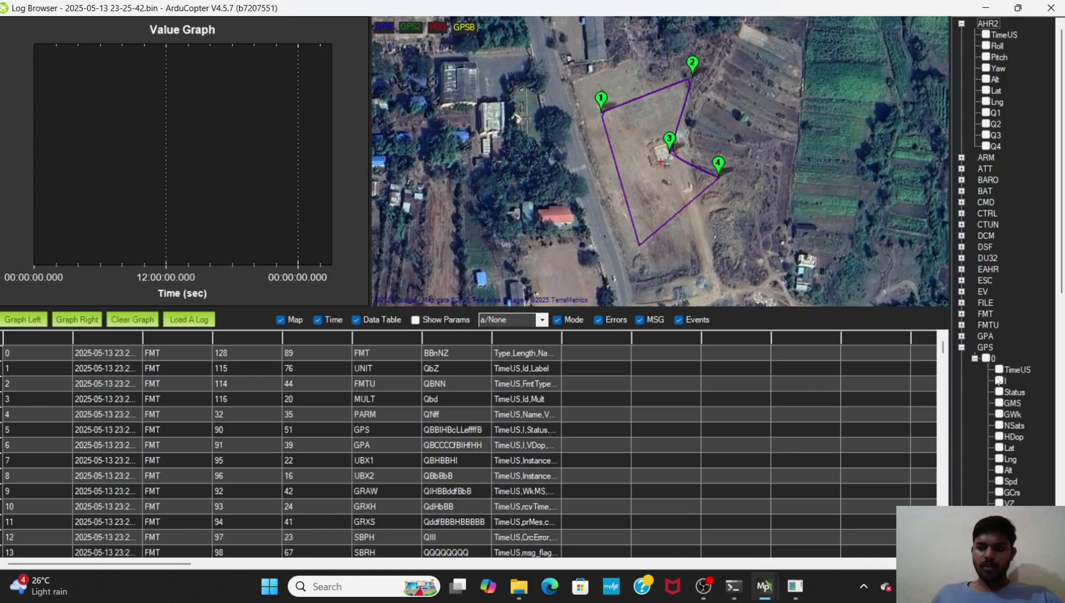
left_click(999, 449)
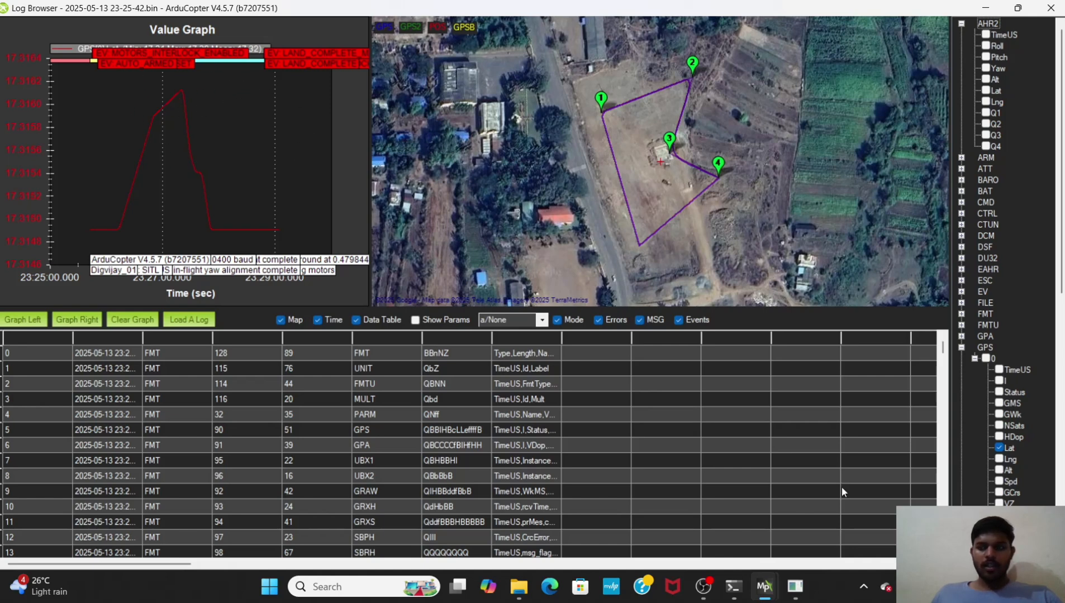
left_click(999, 448)
left_click(999, 459)
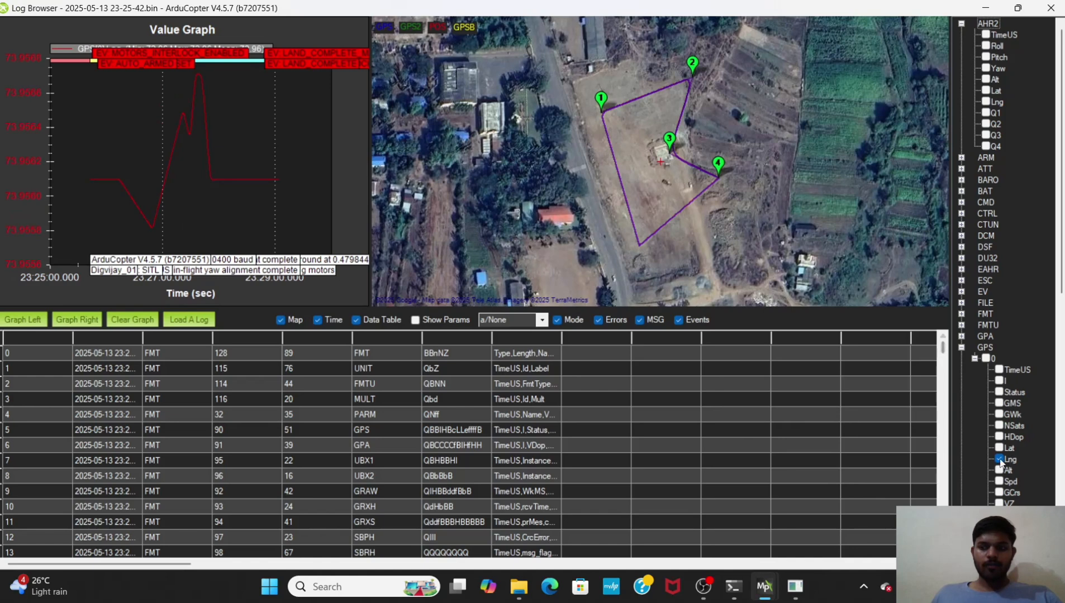
left_click(1000, 459)
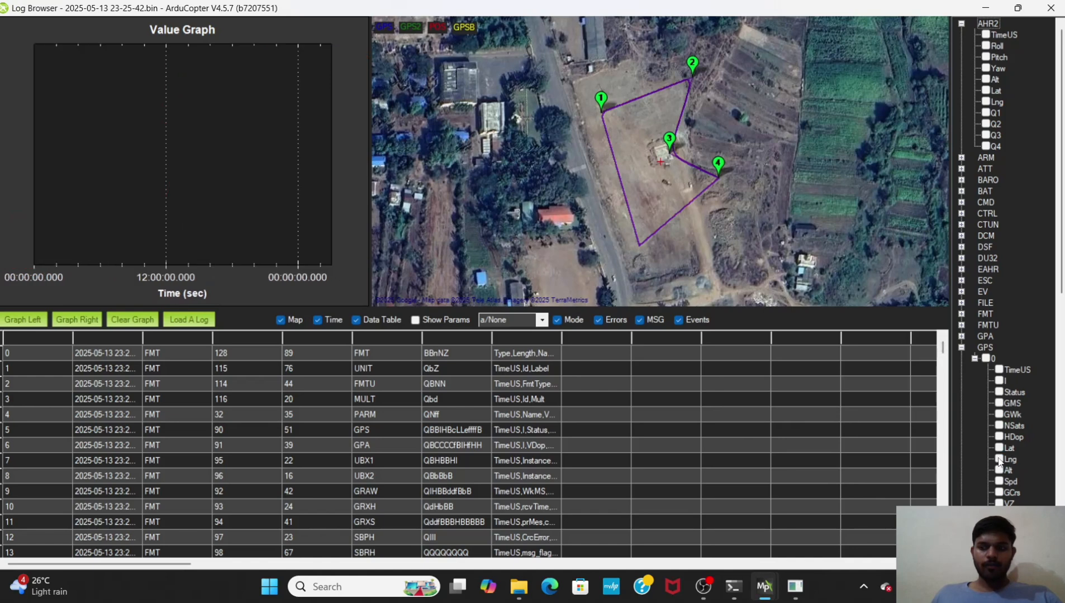
Step: Filter the data table to GPS messages and export the visible rows as output
left_click(540, 340)
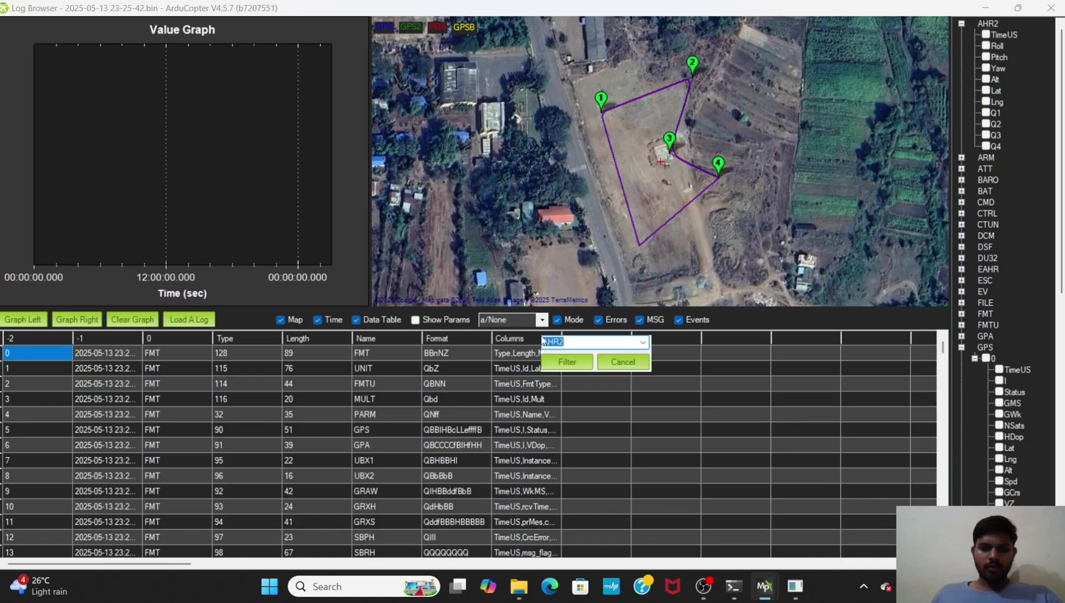
left_click(643, 342)
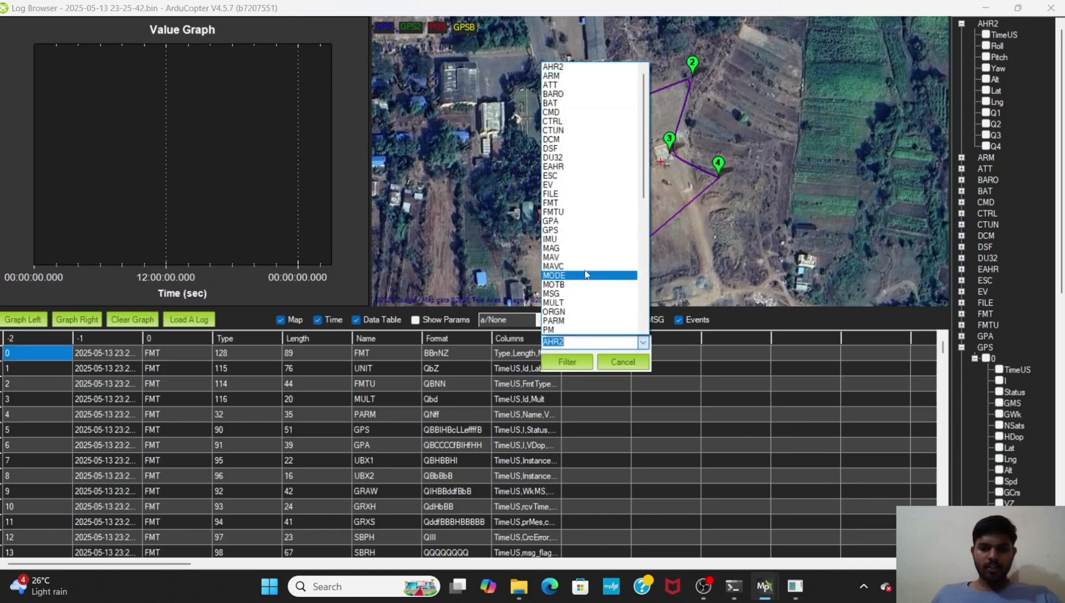
left_click(589, 230)
left_click(567, 362)
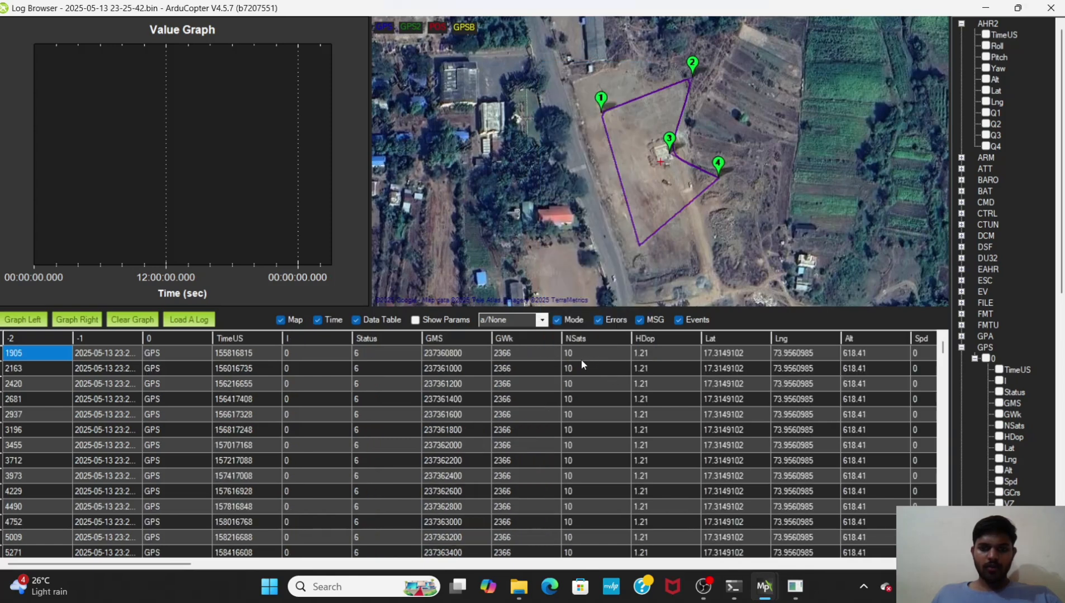
right_click(731, 336)
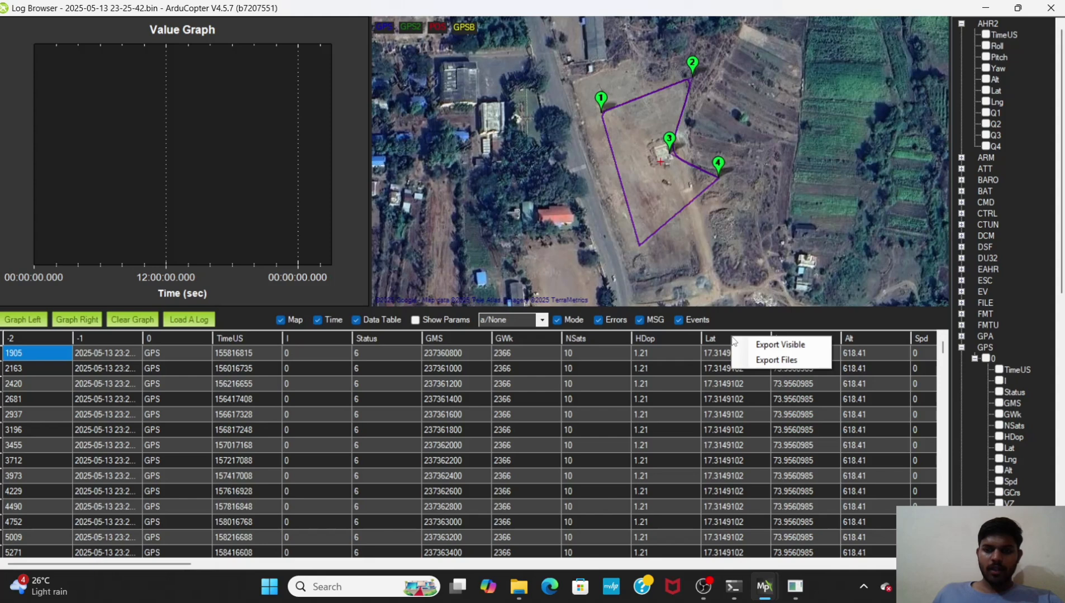
left_click(767, 345)
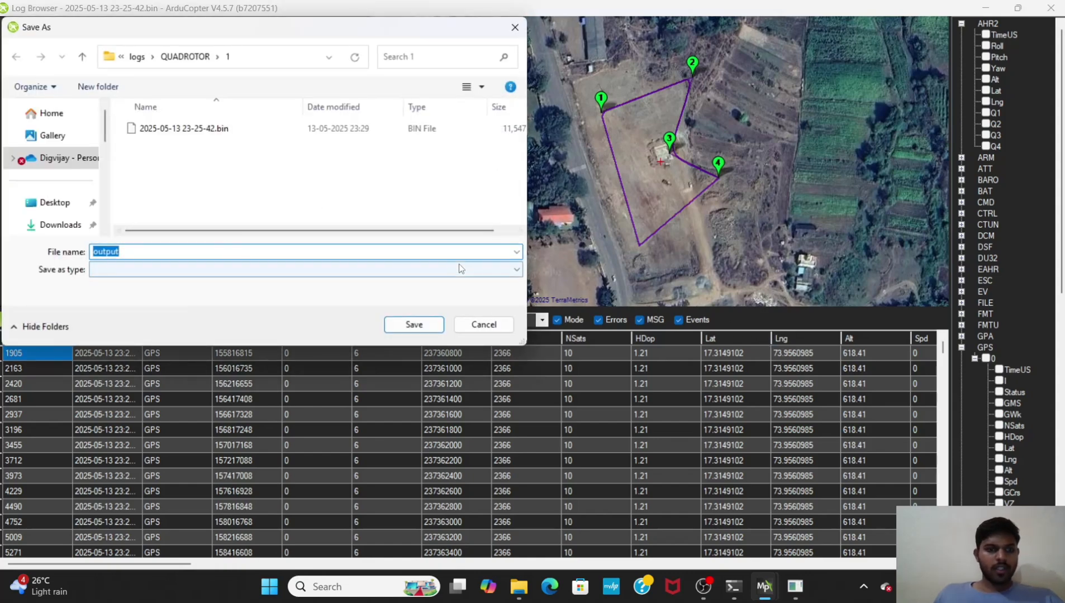
left_click(420, 325)
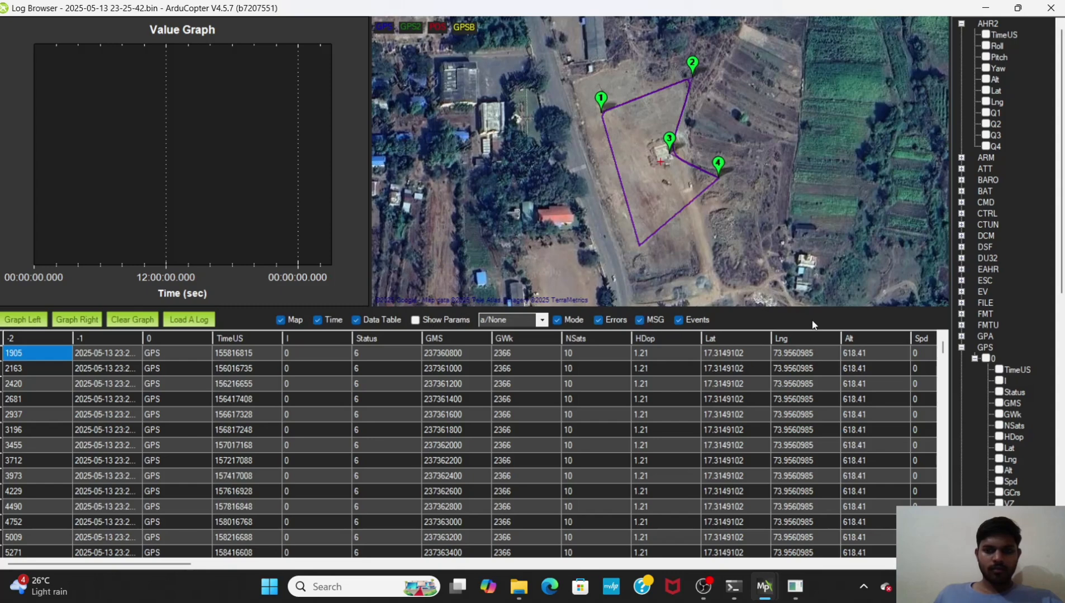
Step: Open the exported output spreadsheet from the Mission Planner logs QUADROTOR folder
left_click(518, 585)
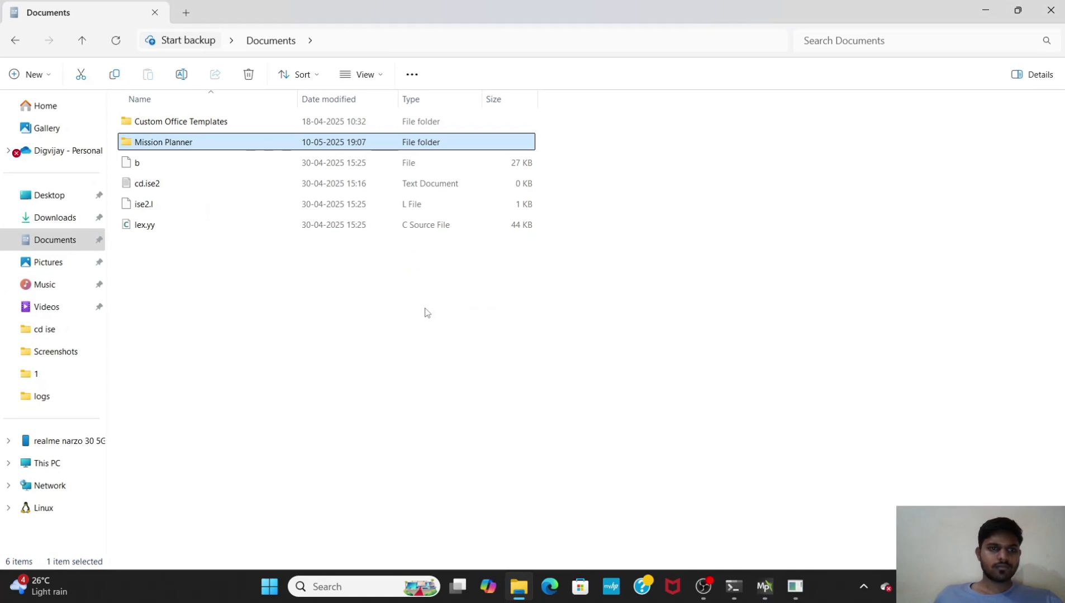
double_click(344, 145)
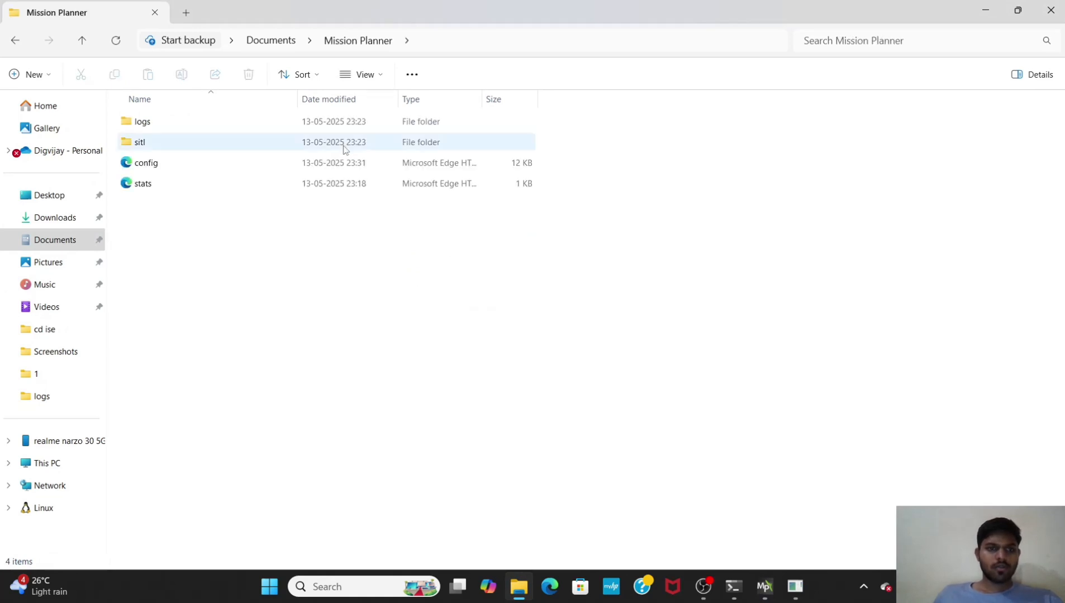
double_click(317, 126)
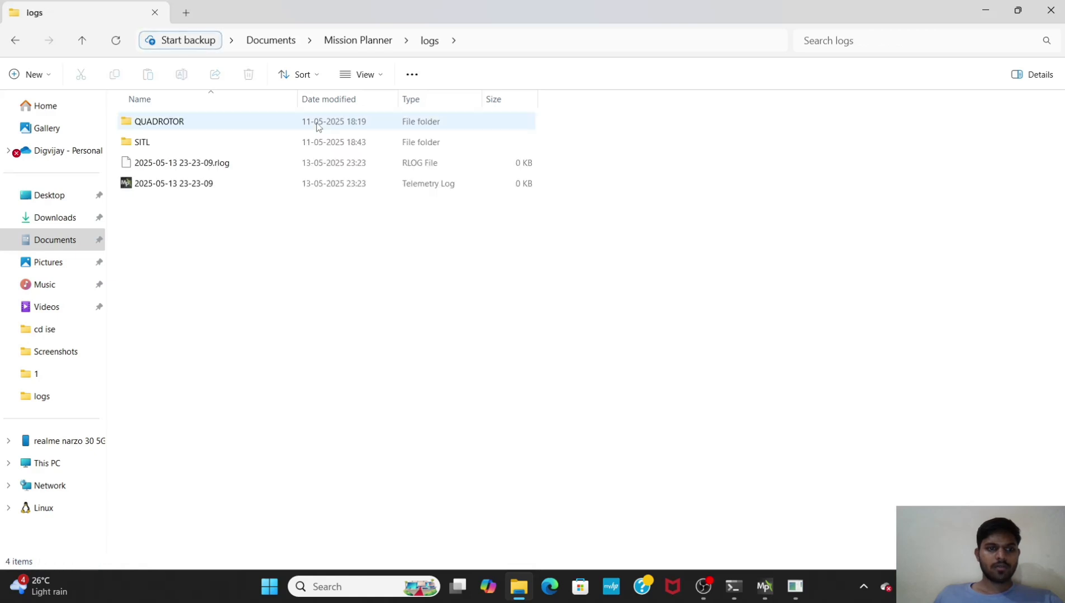
double_click(317, 126)
double_click(317, 123)
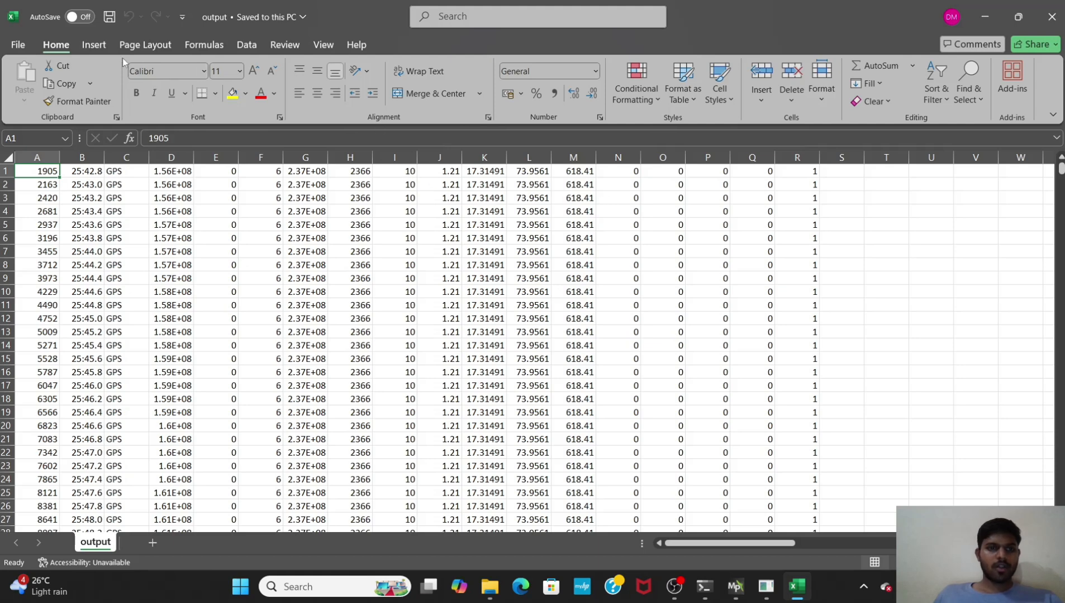
Step: Insert a Scatter with Smooth Lines chart from the sheet's data
left_click(17, 44)
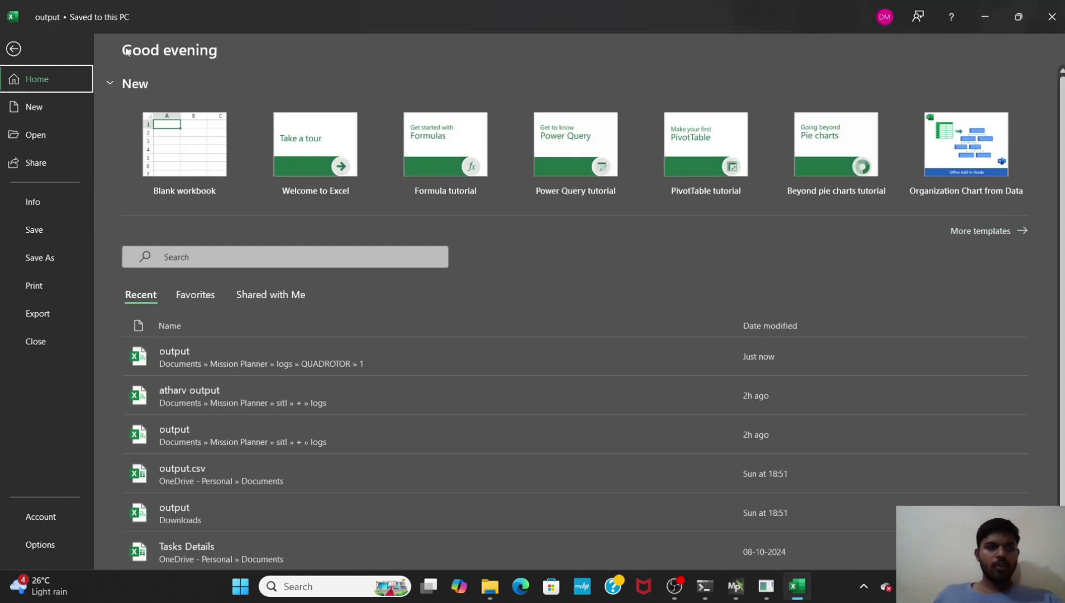
left_click(12, 49)
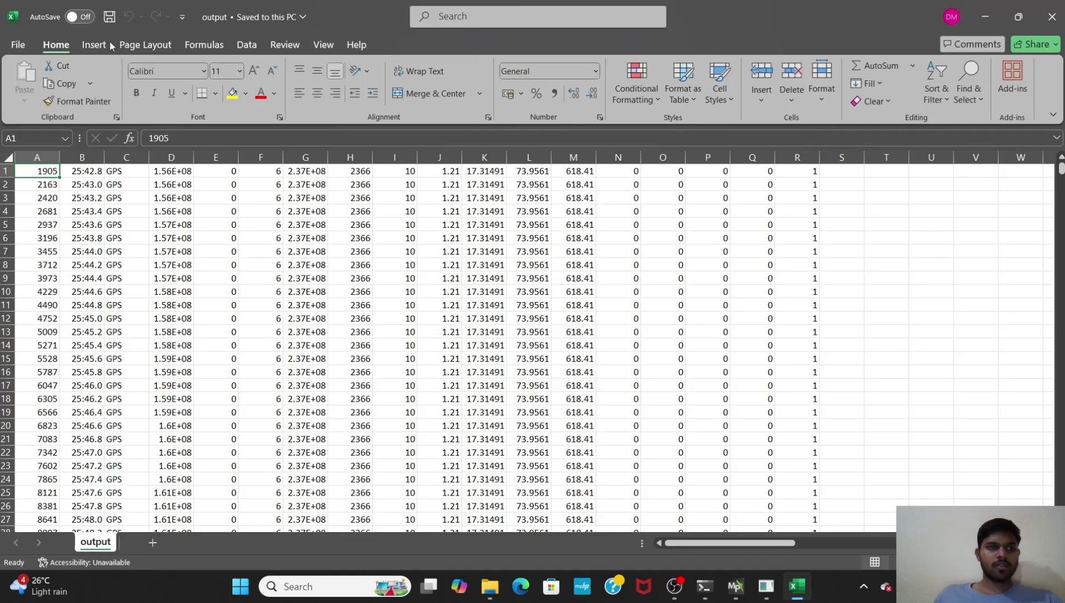
left_click(93, 44)
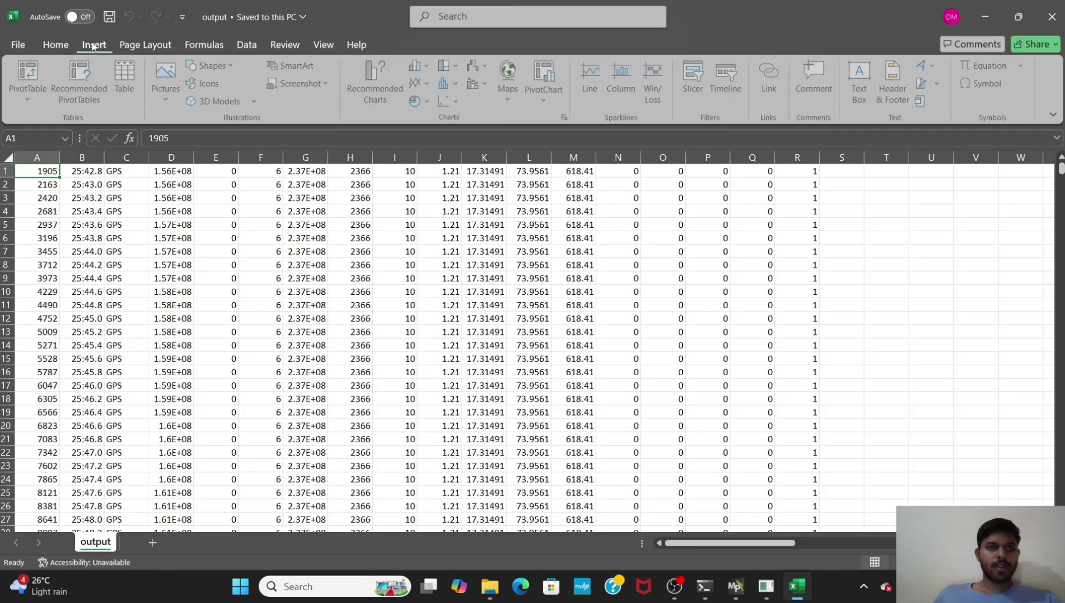
left_click(451, 101)
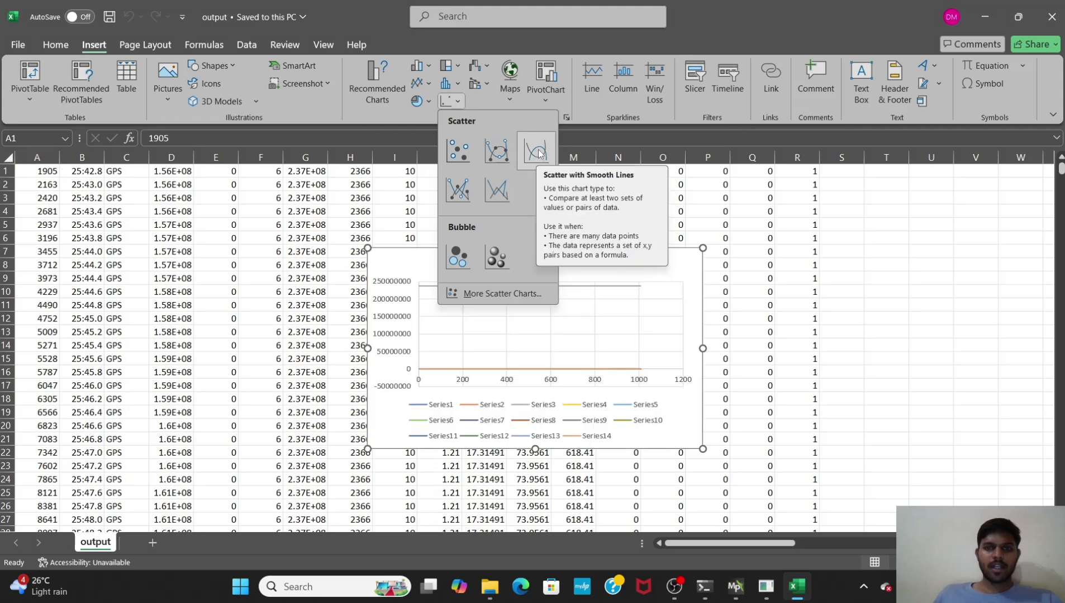
left_click(538, 152)
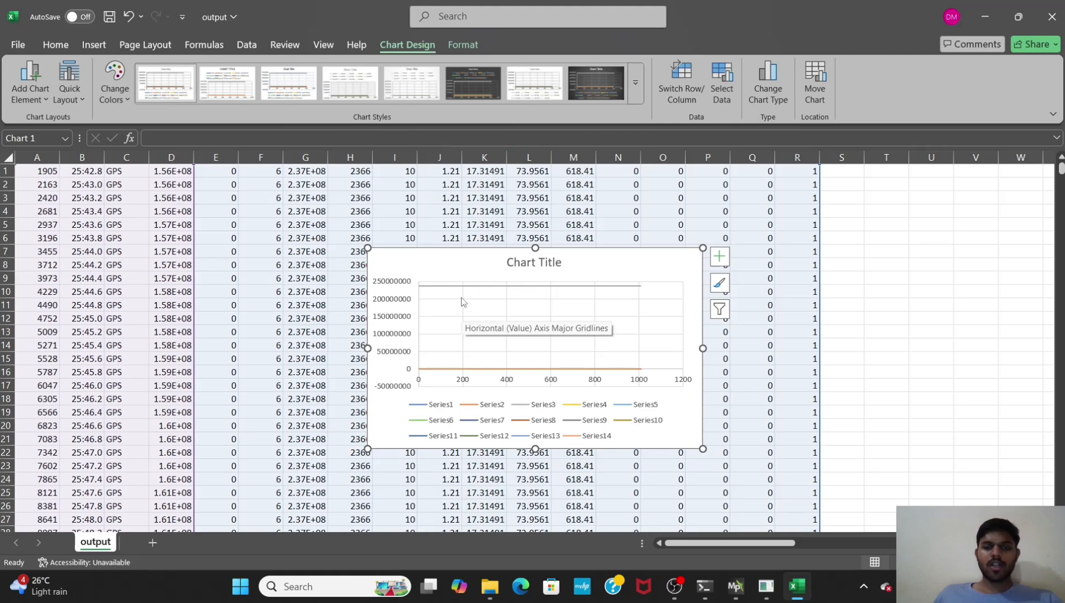
Step: Open the chart's data source and add a new series named latitude vs longitude
right_click(470, 306)
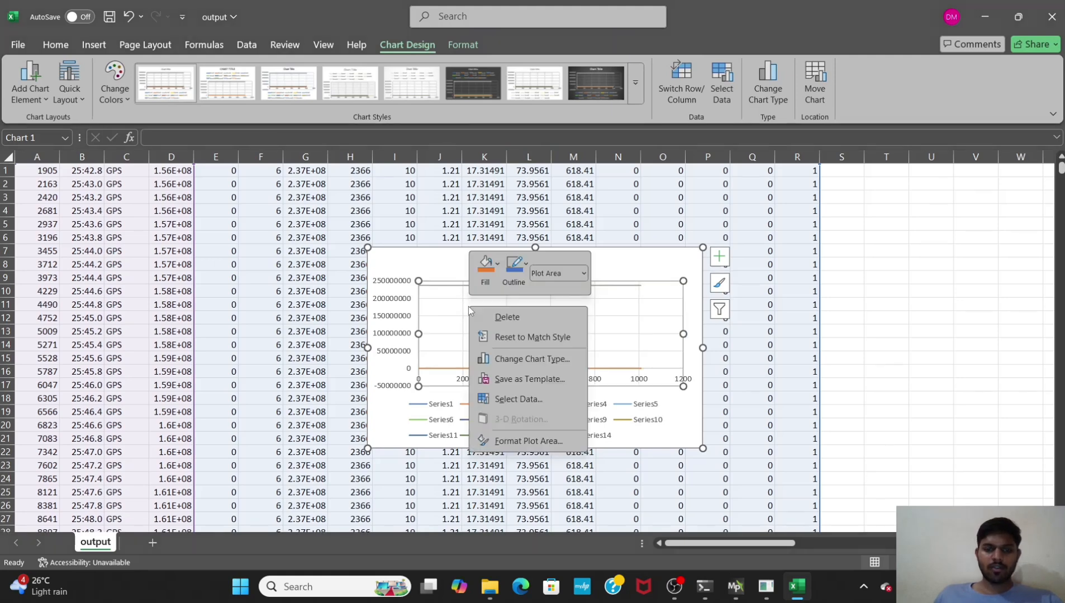
left_click(500, 399)
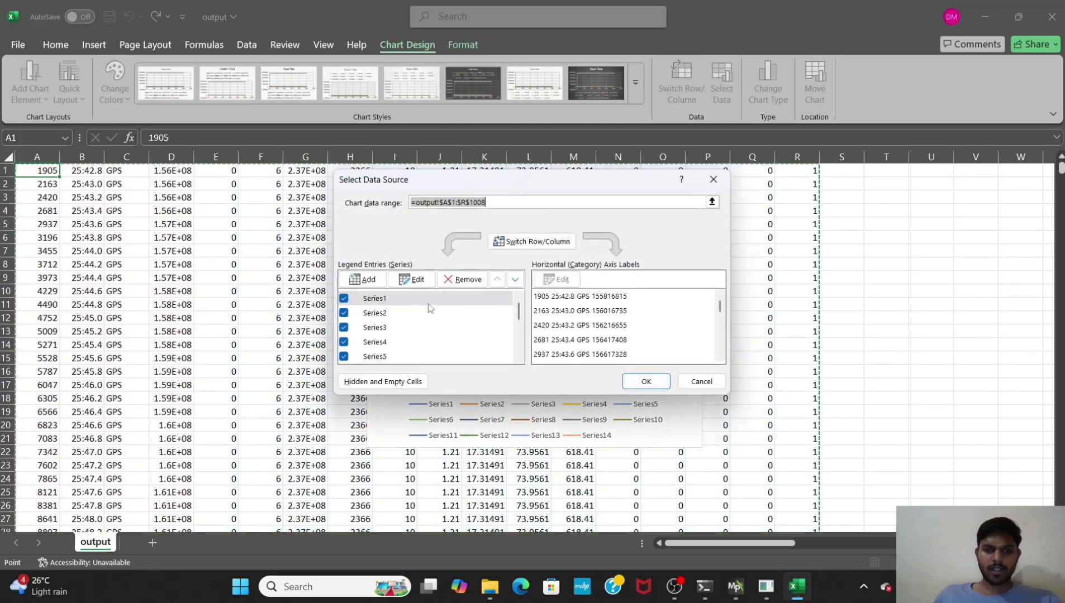
left_click(369, 282)
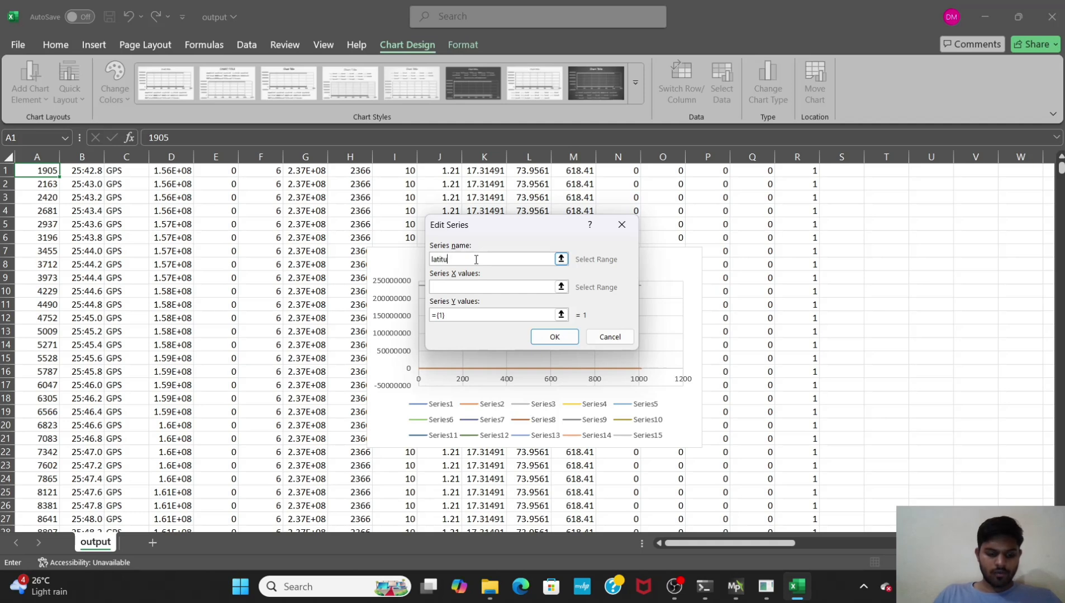
type("latitude vs")
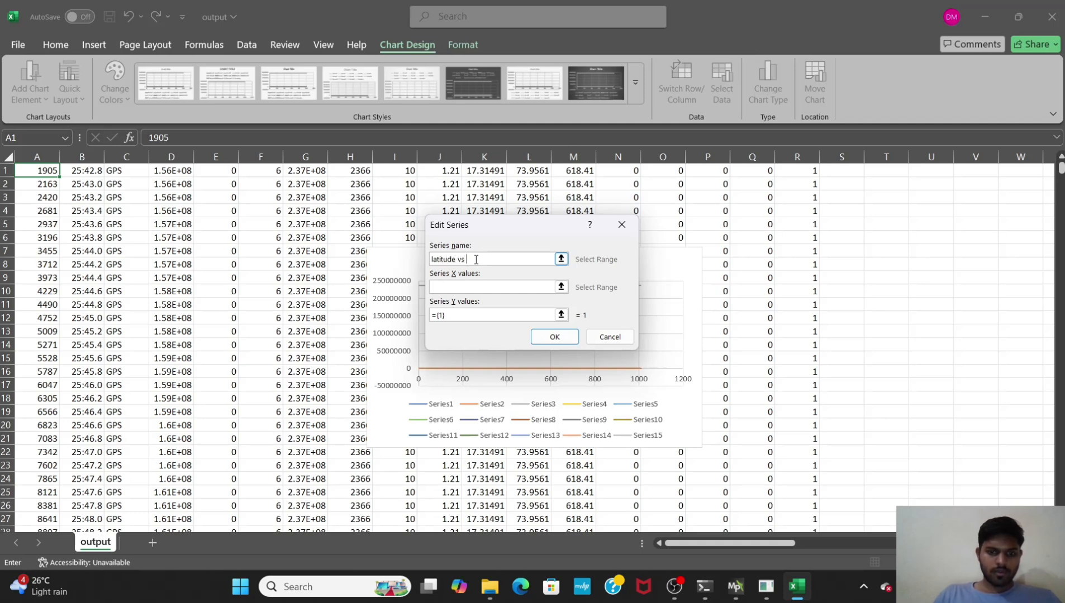
type(" longitude")
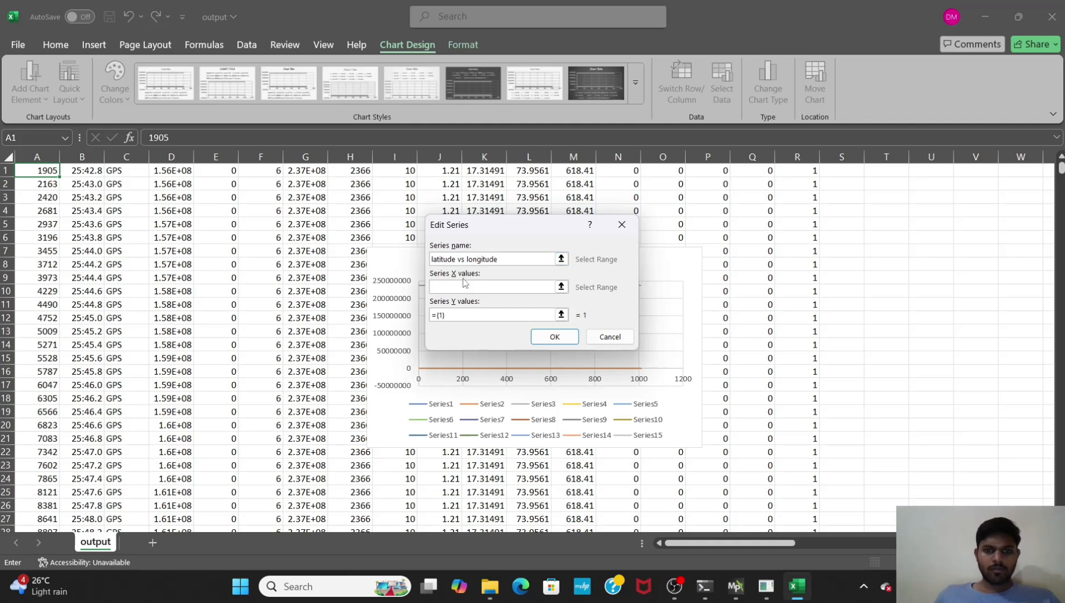
Step: Set the new series' X values to column K and Y values to column L
left_click(460, 285)
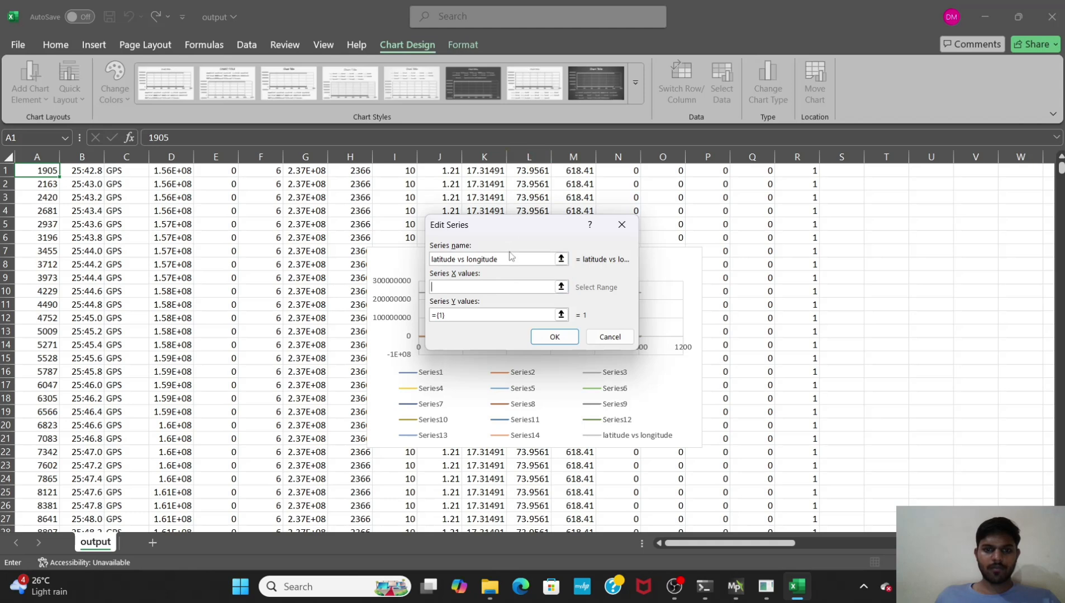
left_click(491, 158)
left_click(560, 287)
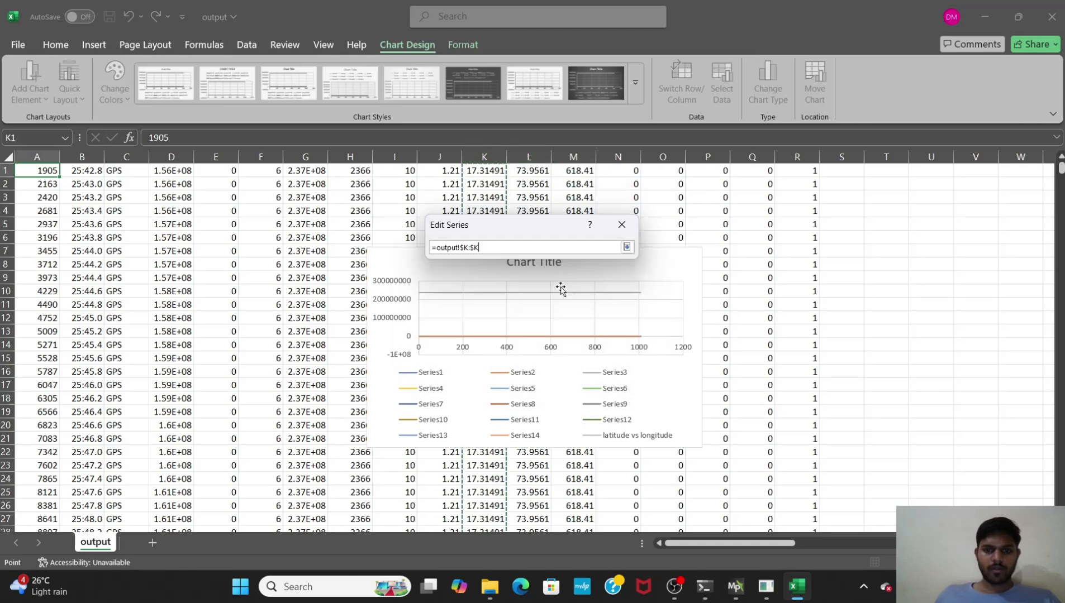
left_click(627, 247)
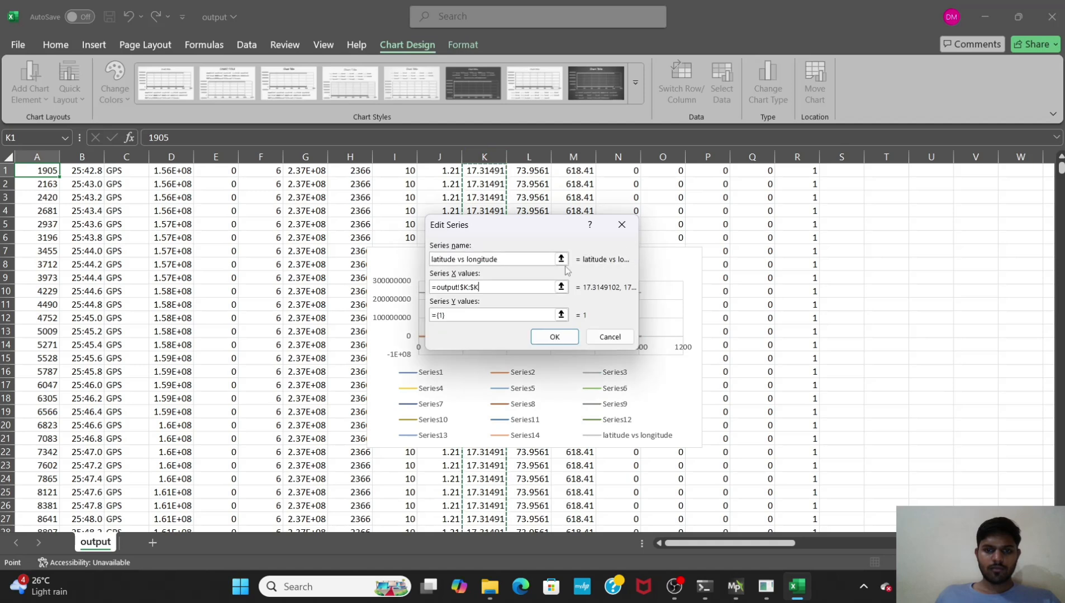
left_click_drag(461, 316, 423, 317)
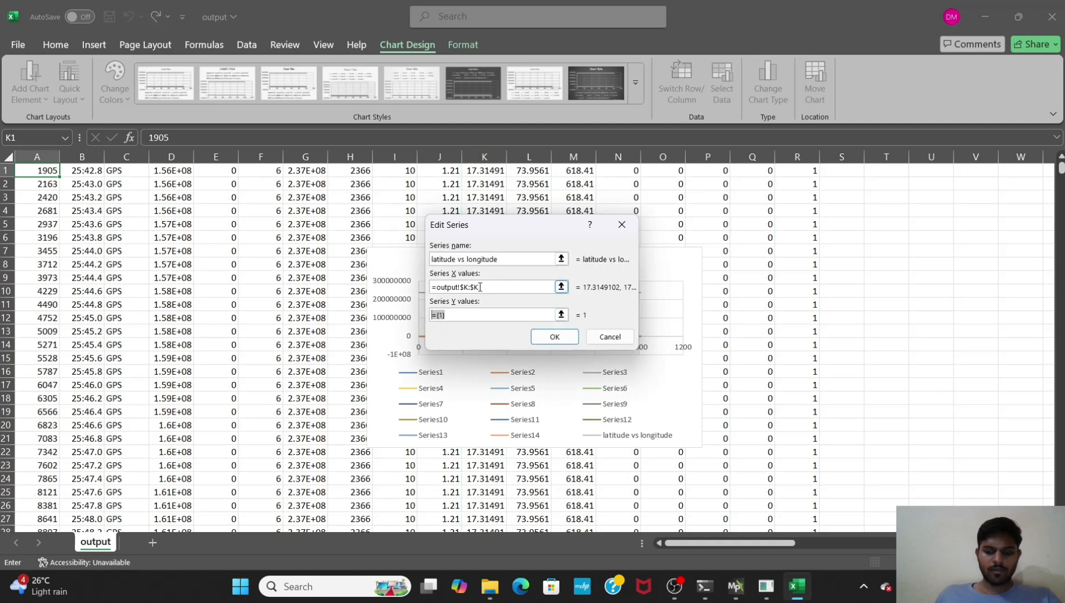
key("BackSpace")
left_click(529, 157)
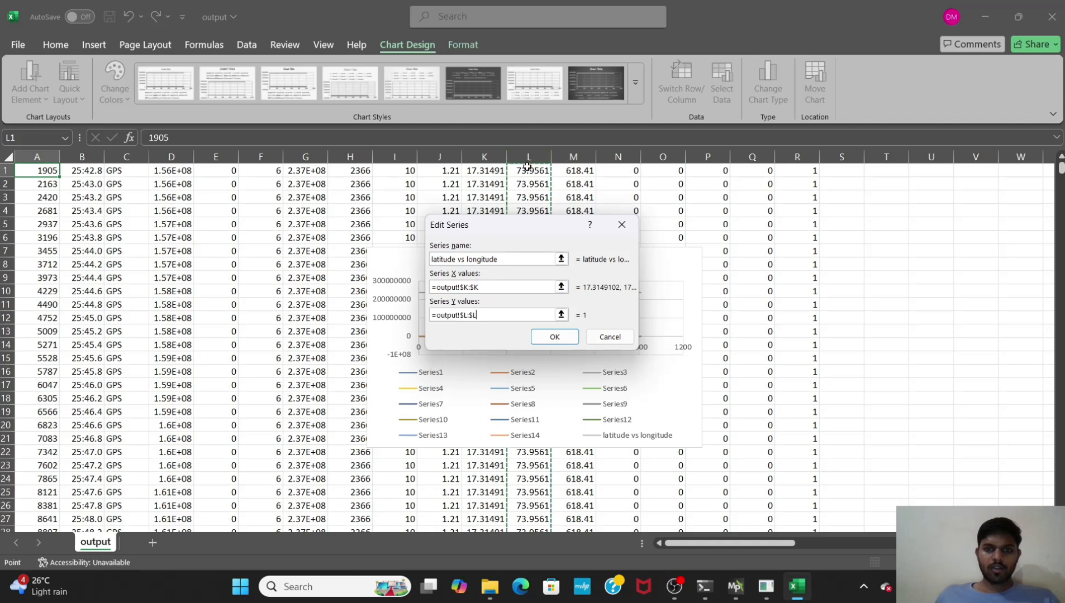
left_click(561, 314)
left_click(627, 246)
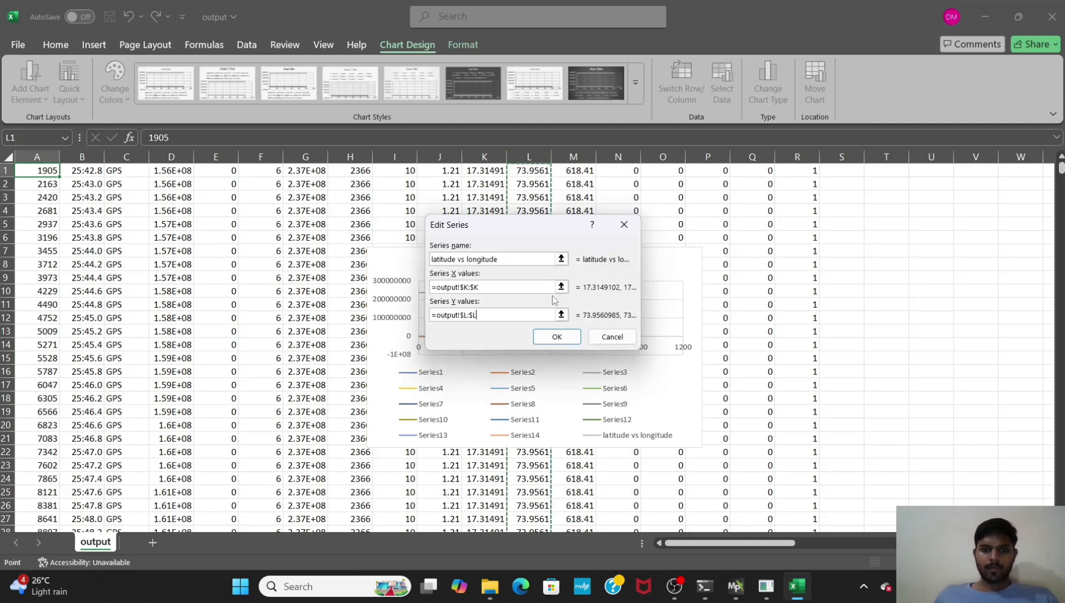
left_click(558, 338)
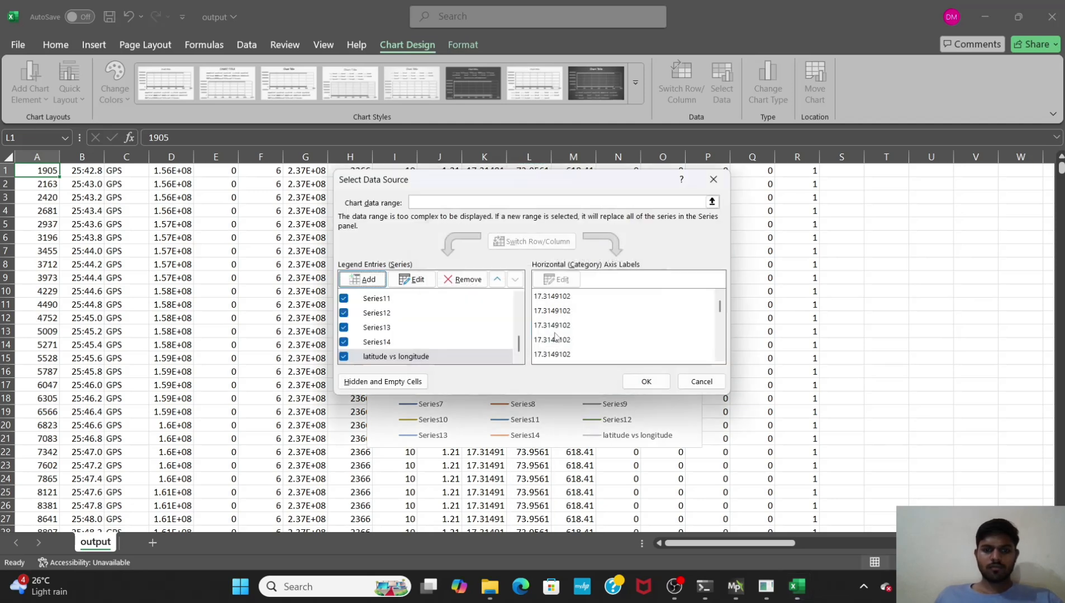
Step: Hide Series1 through Series14 so only the latitude vs longitude series is plotted, and confirm the data source
left_click(343, 299)
left_click(343, 313)
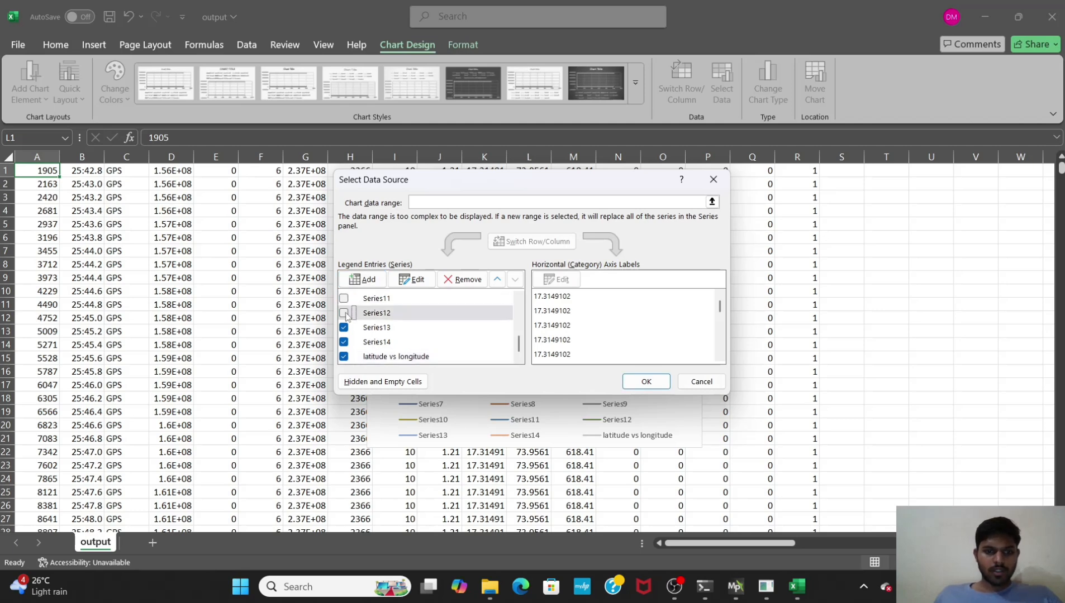
left_click(344, 328)
left_click(345, 341)
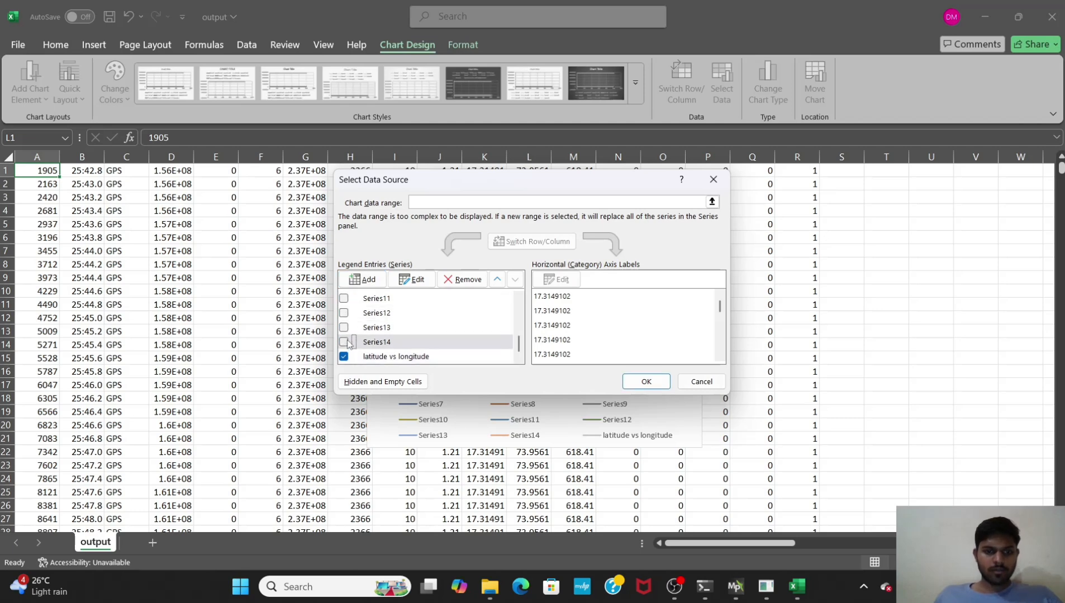
scroll(346, 338, "up", 2)
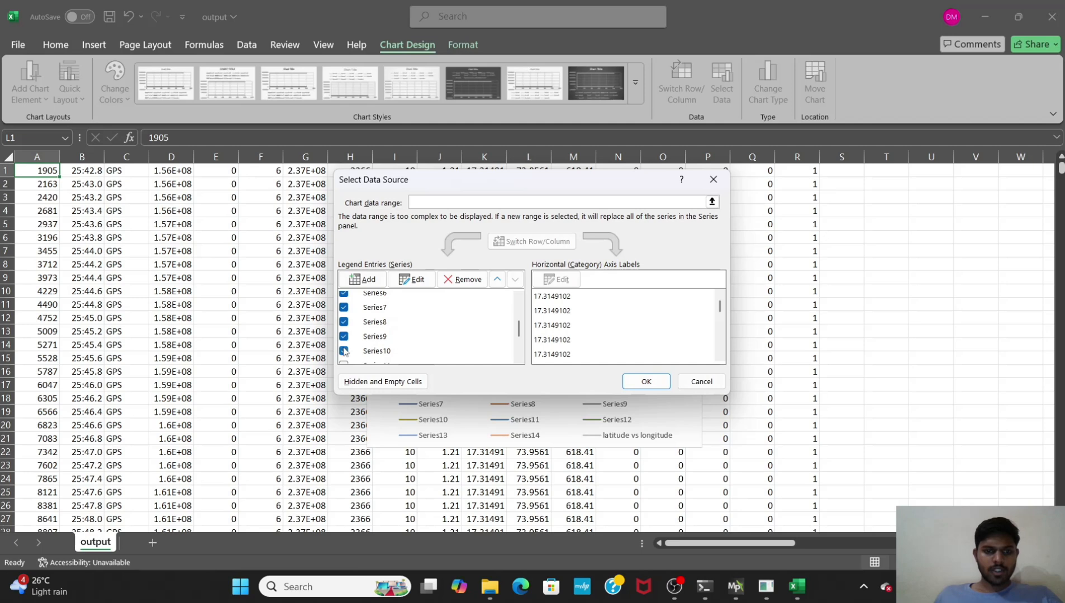
left_click(344, 351)
left_click(344, 336)
left_click(343, 322)
left_click(344, 308)
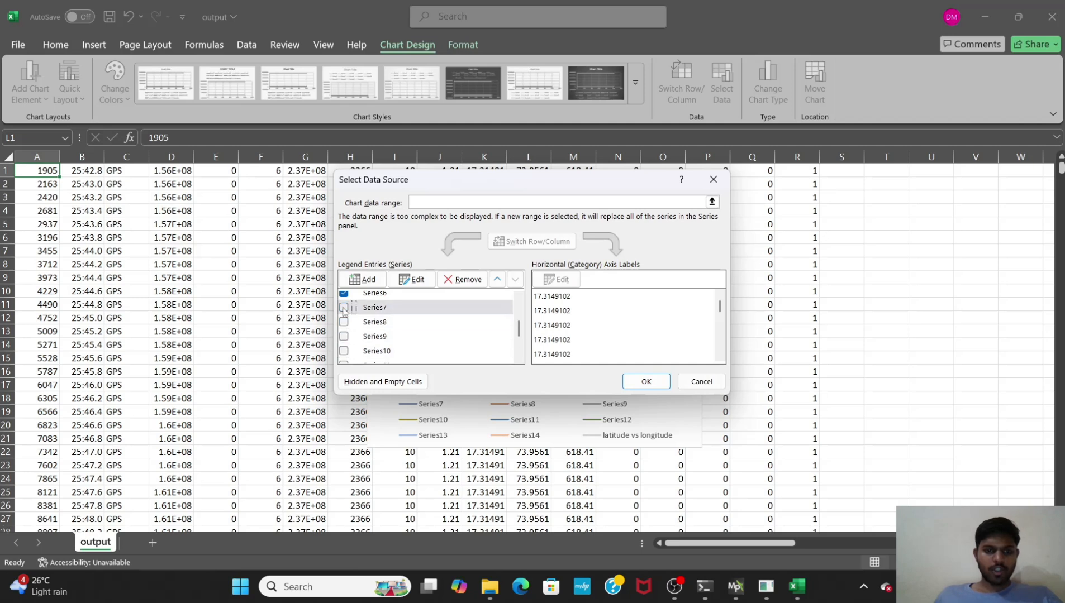
scroll(344, 327, "up", 1)
left_click(344, 326)
left_click(344, 311)
scroll(343, 328, "up", 1)
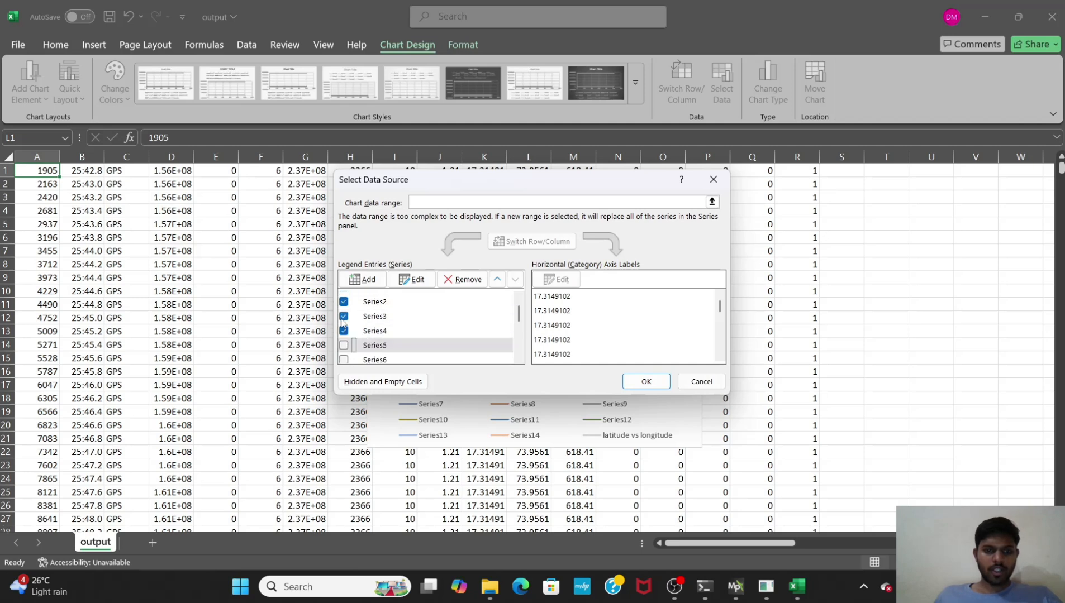
left_click(344, 331)
left_click(344, 317)
left_click(343, 301)
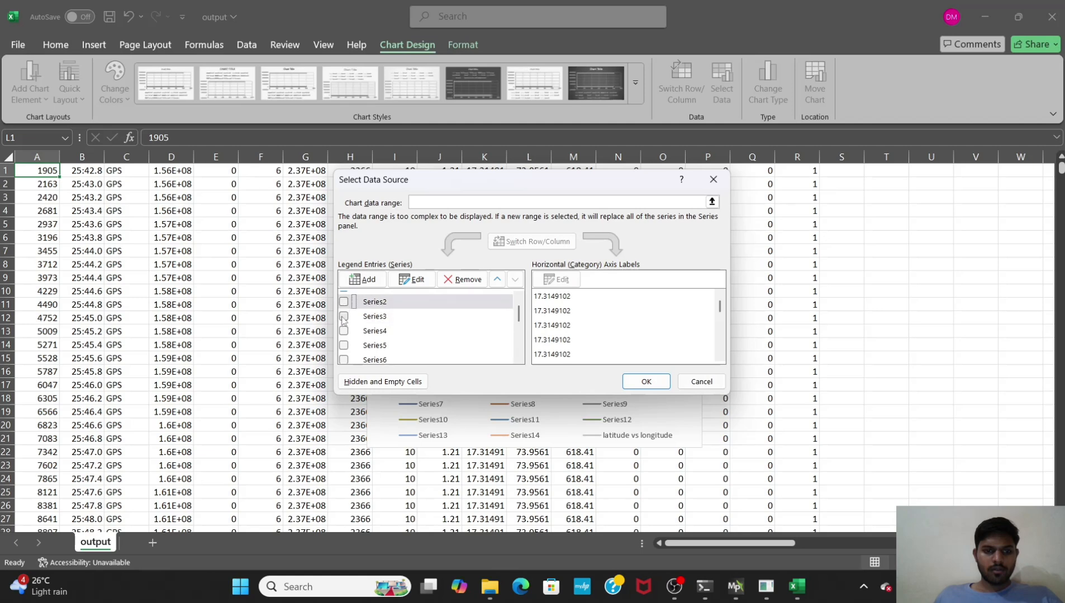
scroll(343, 315, "up", 1)
left_click(343, 299)
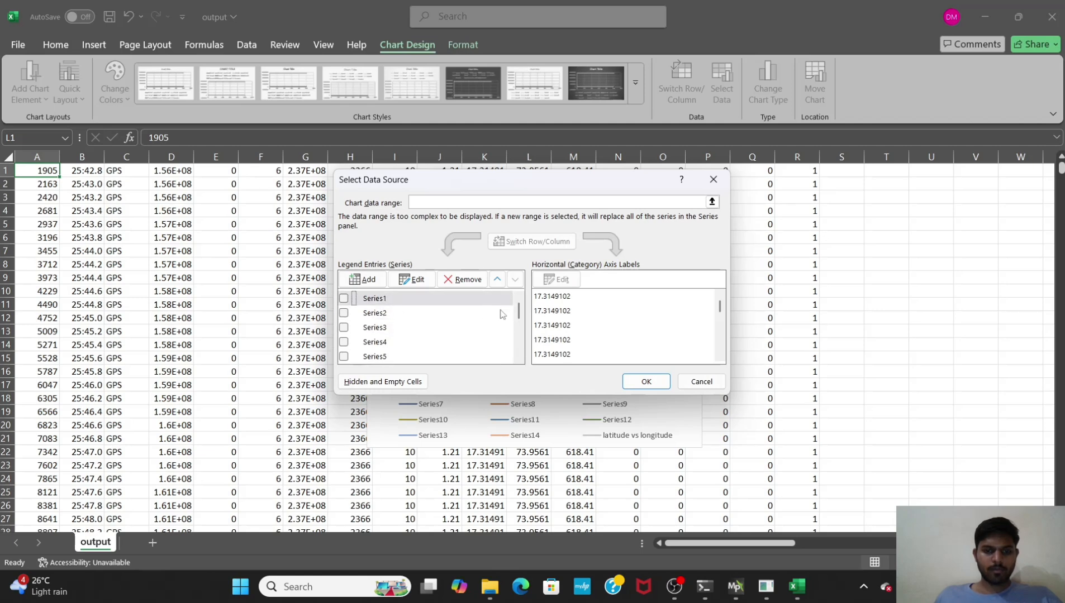
left_click(653, 384)
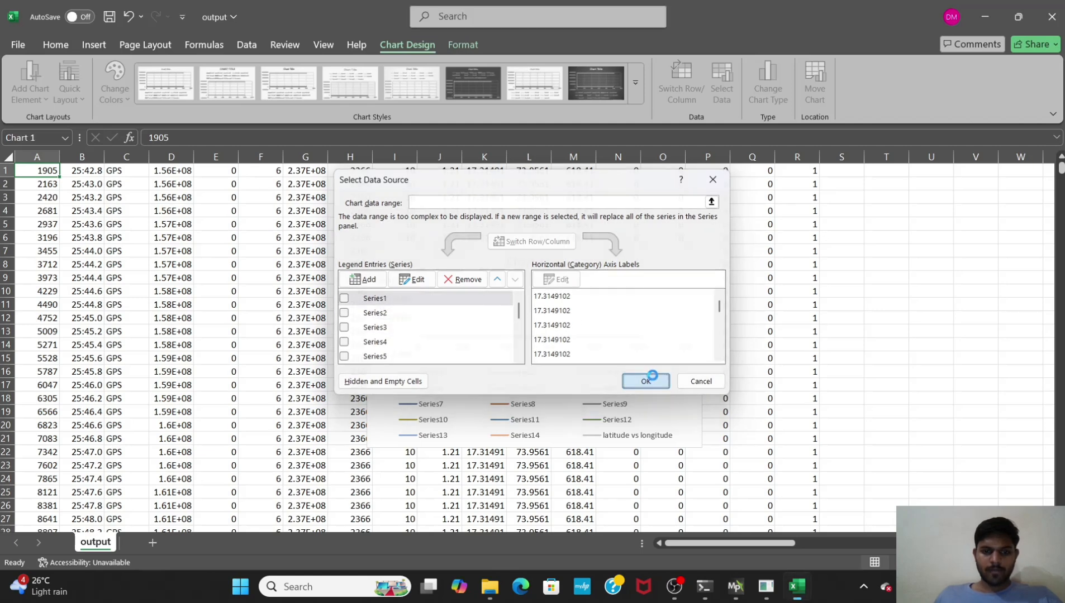